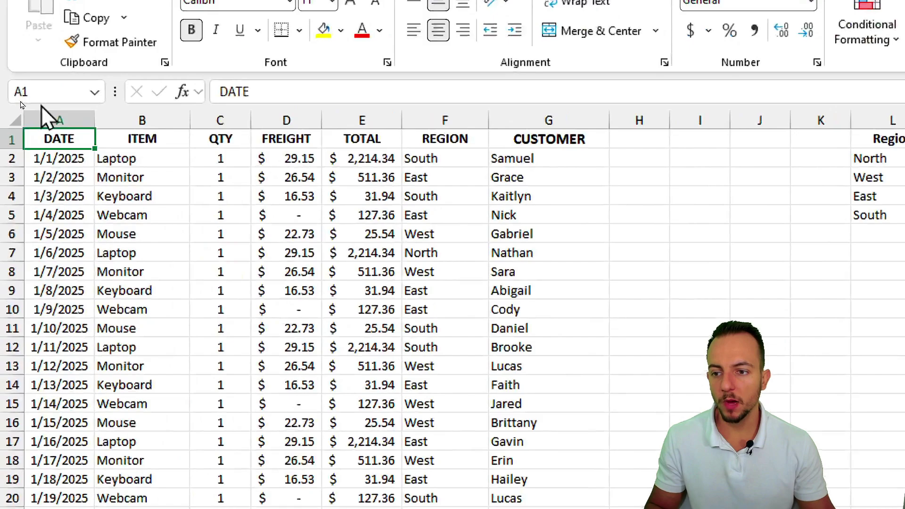
Go over the DATE, ITEM, QTY, FREIGHT, TOTAL, REGION and CUSTOMER columns of the order data
left_click(71, 119)
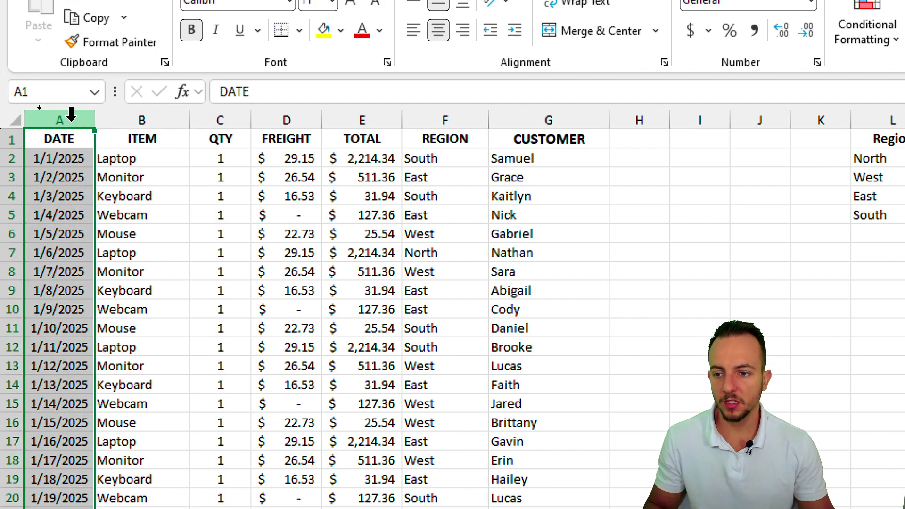
left_click(124, 119)
left_click(220, 116)
left_click(295, 117)
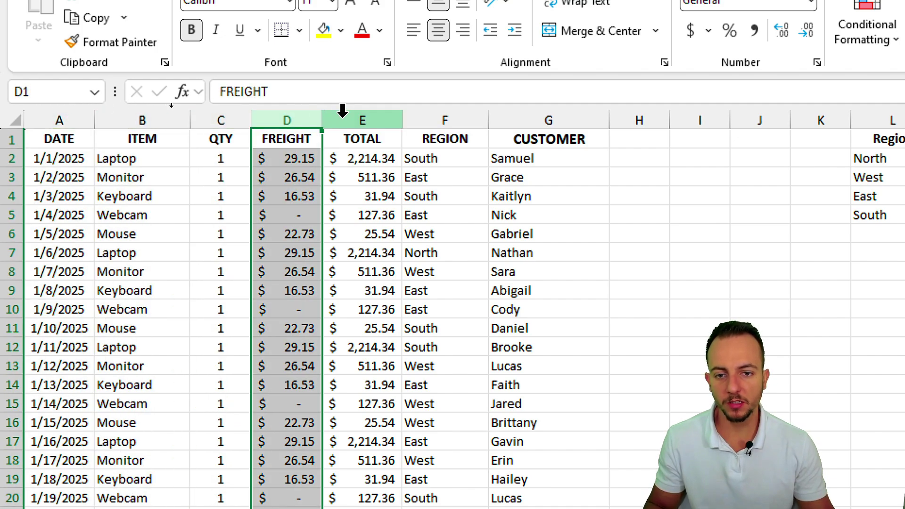
left_click(343, 116)
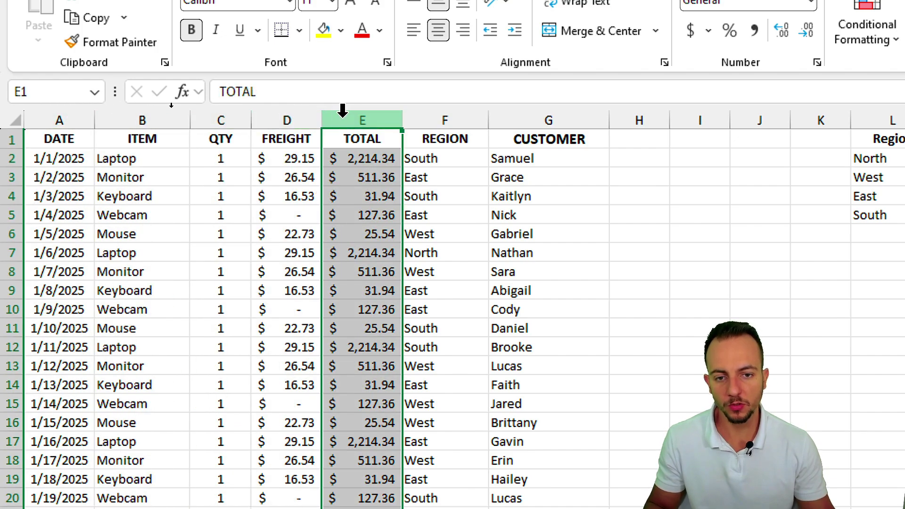
left_click(429, 106)
left_click(504, 107)
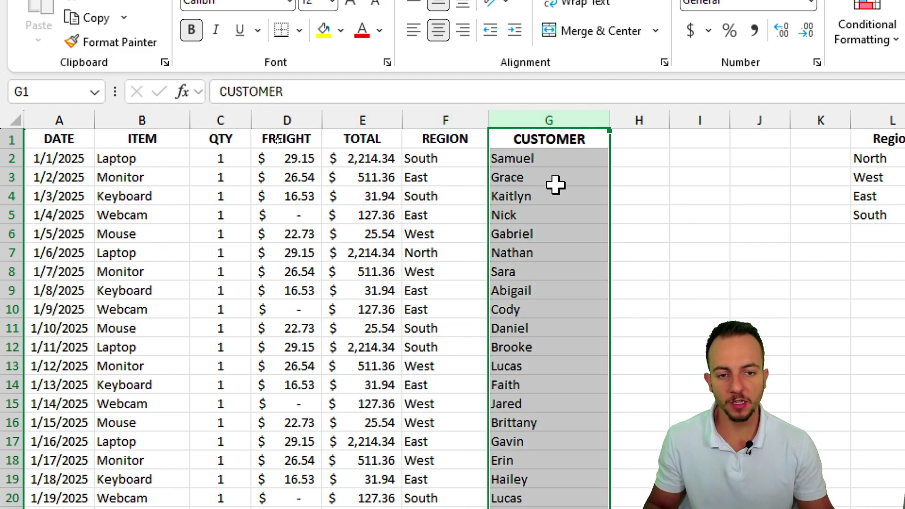
scroll(791, 236, "right", 5)
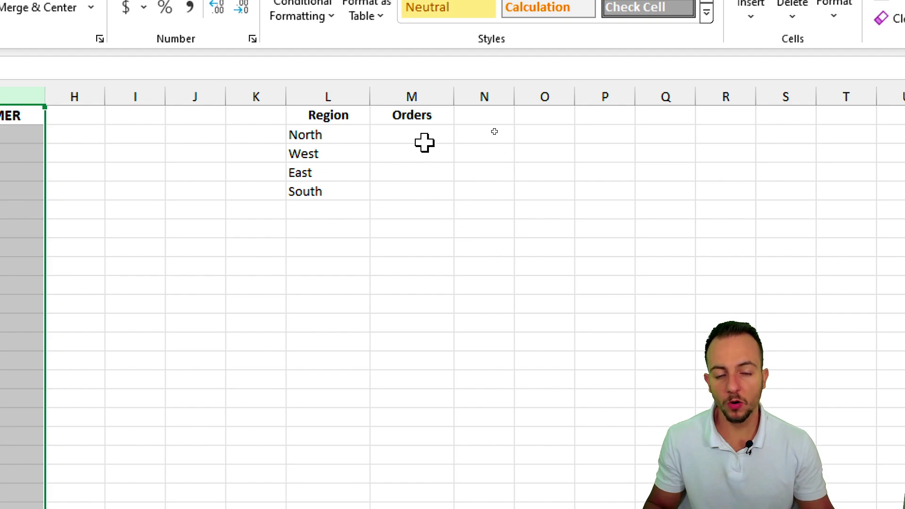
Point out the Orders column and the North, West, East and South region names
left_click(417, 139)
left_click(354, 135)
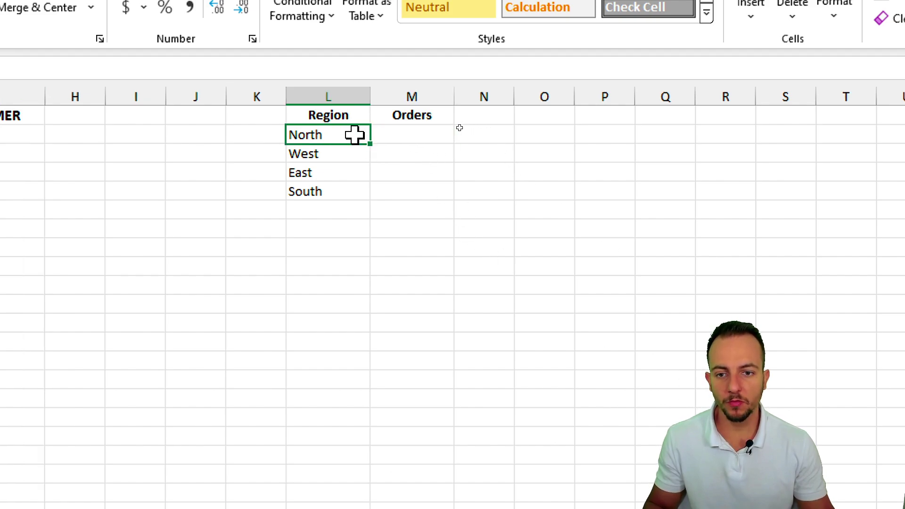
left_click_drag(354, 135, 358, 185)
left_click(339, 137)
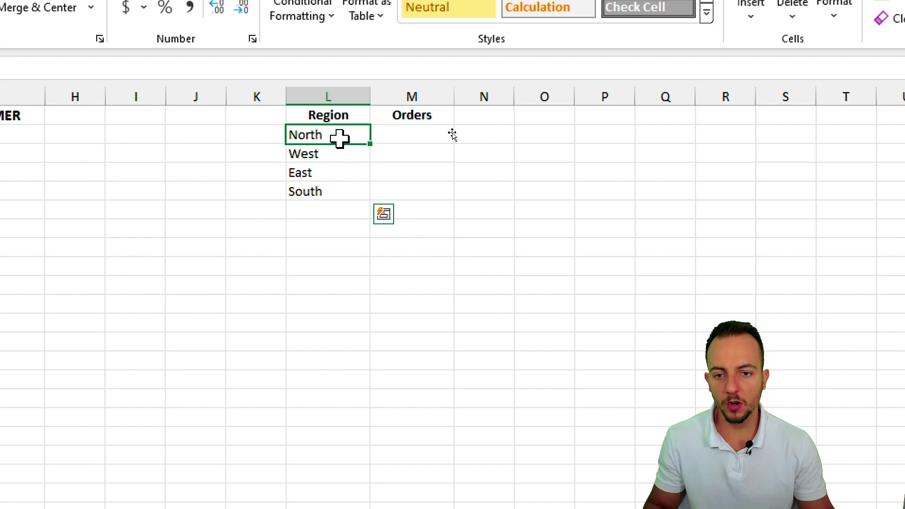
left_click(346, 158)
left_click(347, 173)
left_click(347, 192)
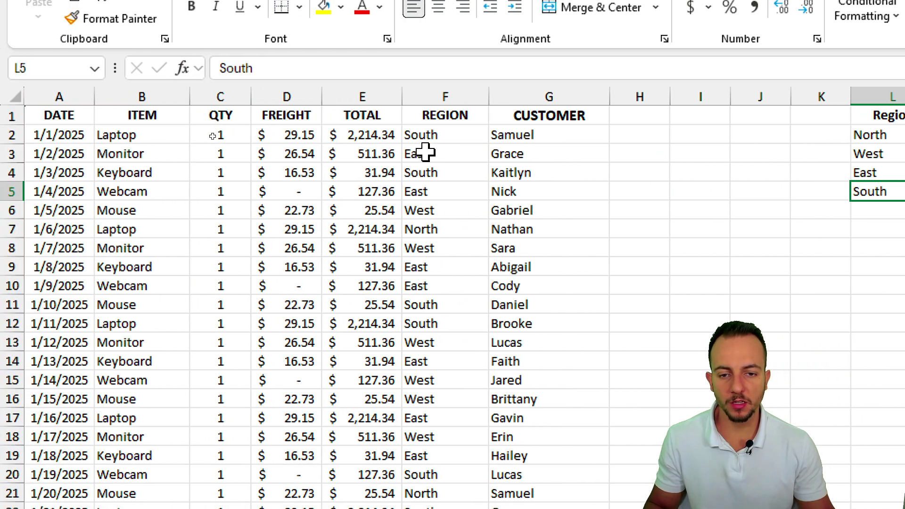
Highlight the REGION column and annotate the South entries in F2, F4 and F11:F12
left_click(456, 96)
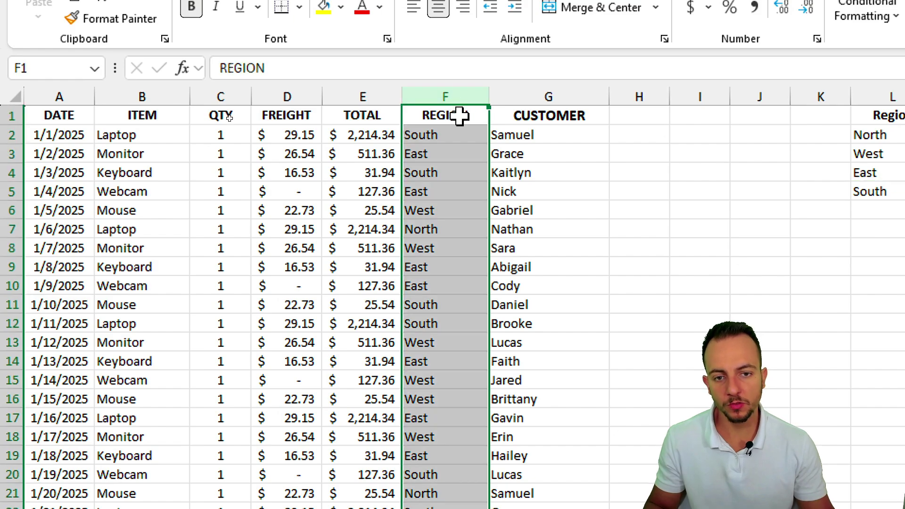
left_click(458, 116)
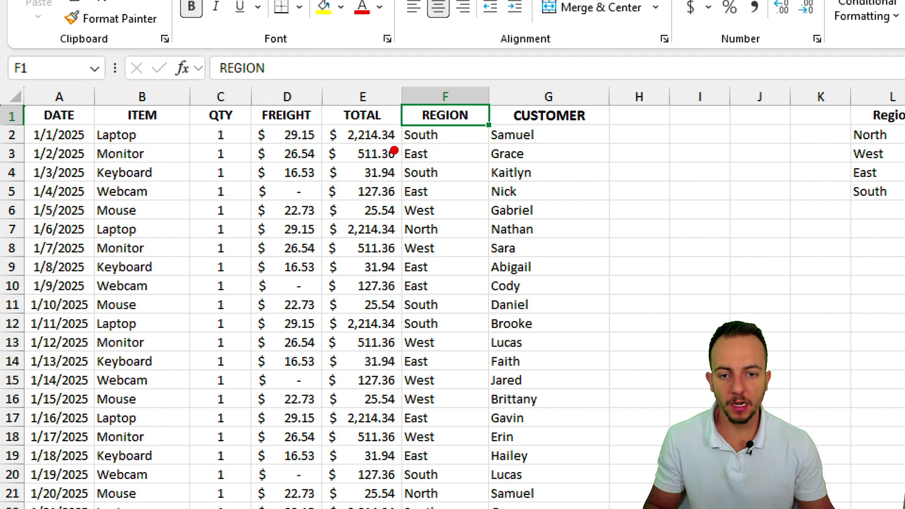
left_click_drag(396, 122, 480, 152)
left_click_drag(404, 160, 393, 160)
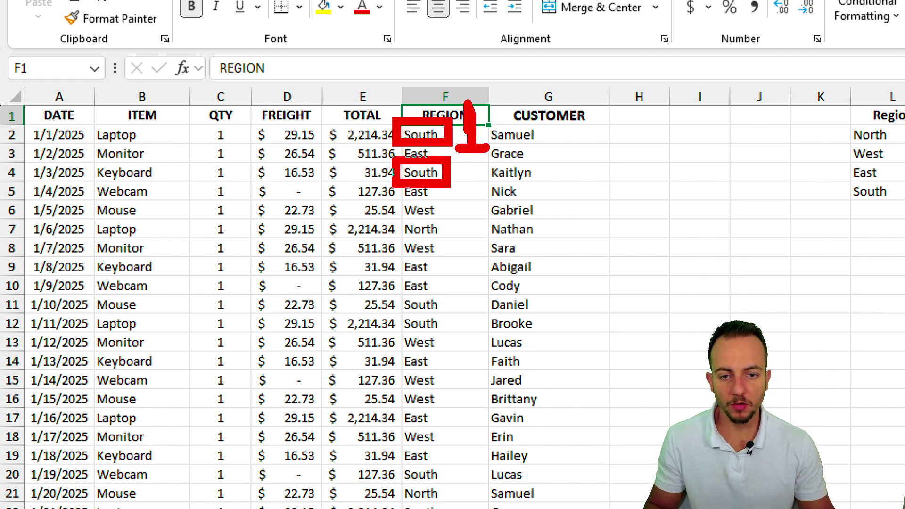
left_click_drag(460, 176, 468, 211)
left_click_drag(398, 296, 457, 335)
left_click_drag(485, 279, 502, 307)
left_click_drag(490, 282, 495, 336)
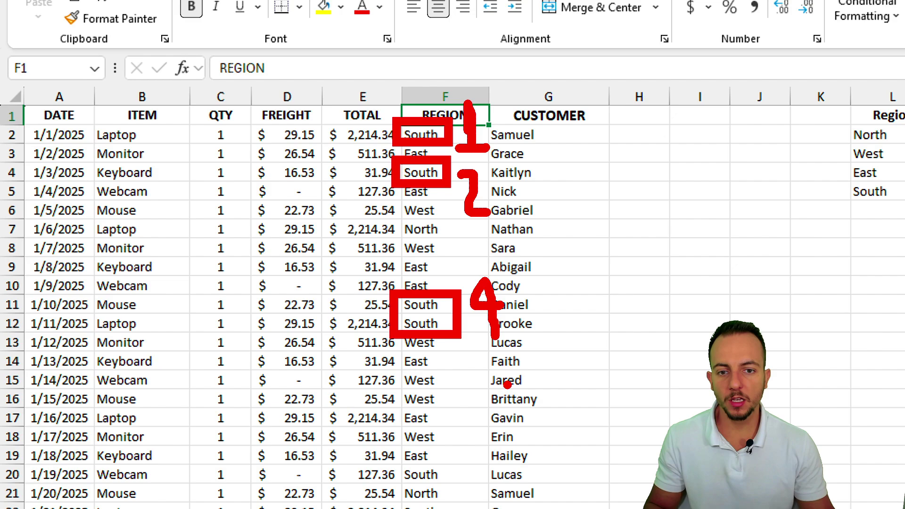
key("Escape")
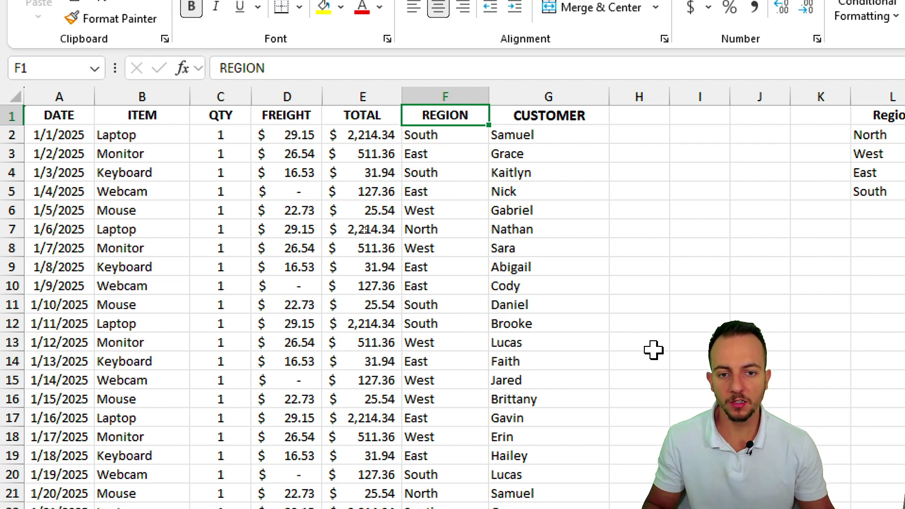
Enter =COUNTIF(F:F,"North") in the North Orders cell, returning 19
left_click(492, 137)
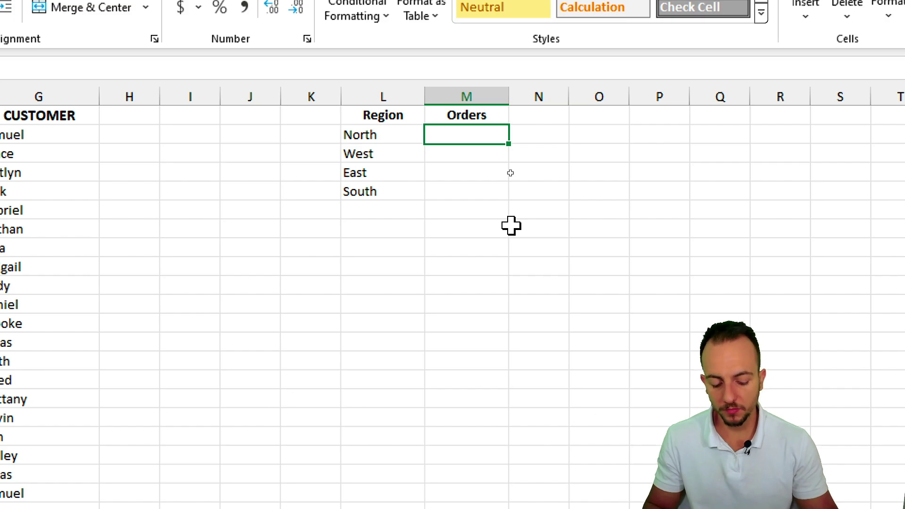
type("=count")
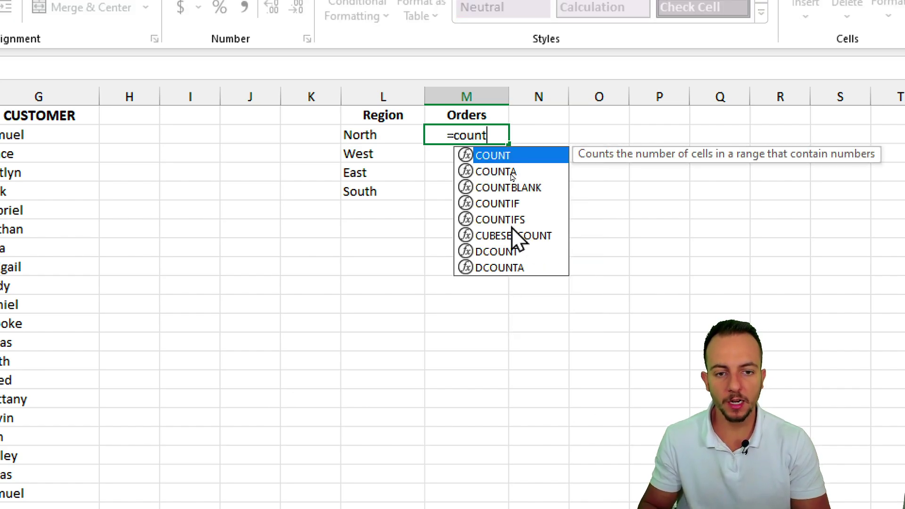
left_click(492, 207)
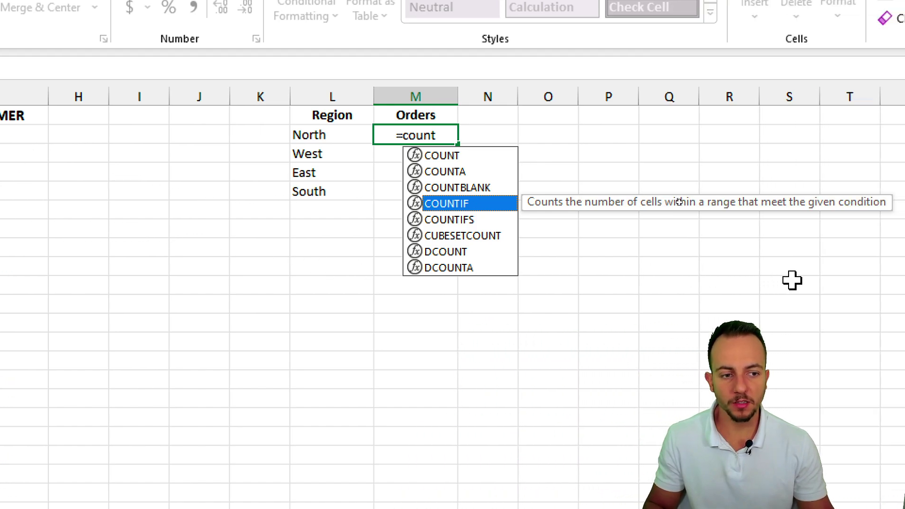
double_click(423, 204)
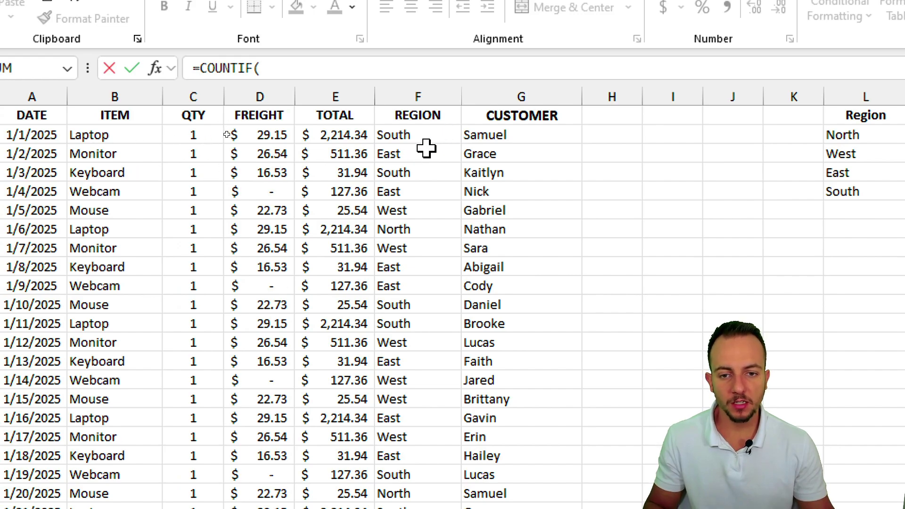
left_click_drag(422, 142, 415, 286)
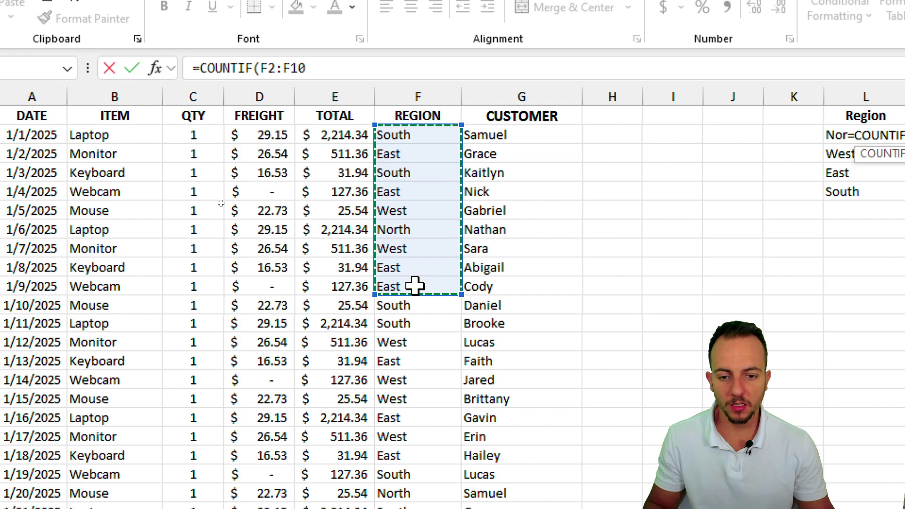
left_click(432, 87)
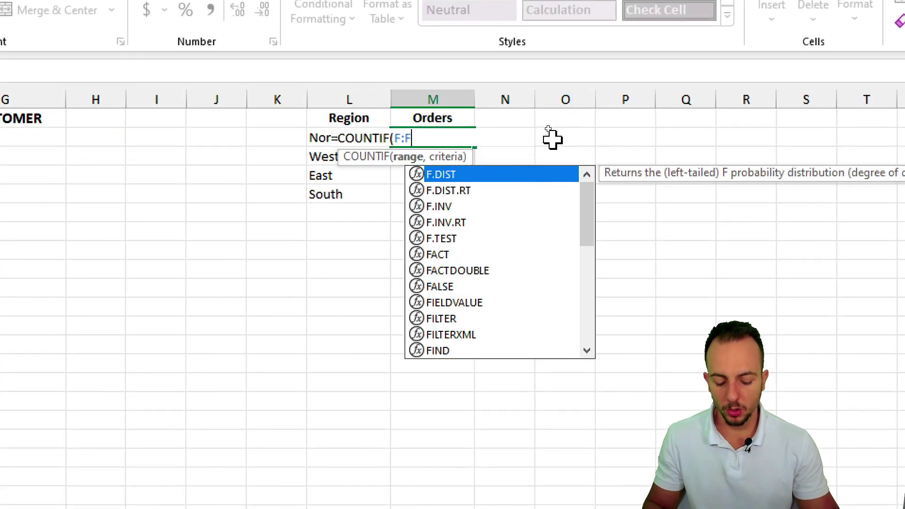
type(",\"North")
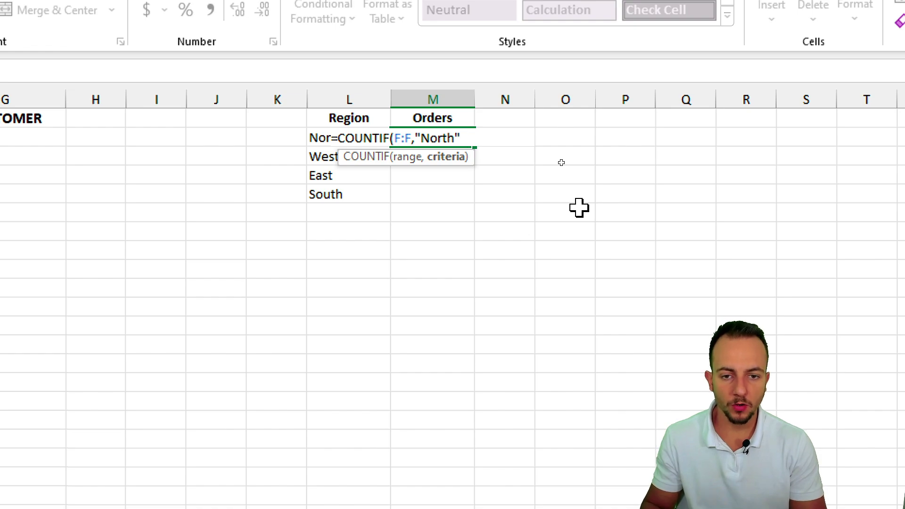
type(")")
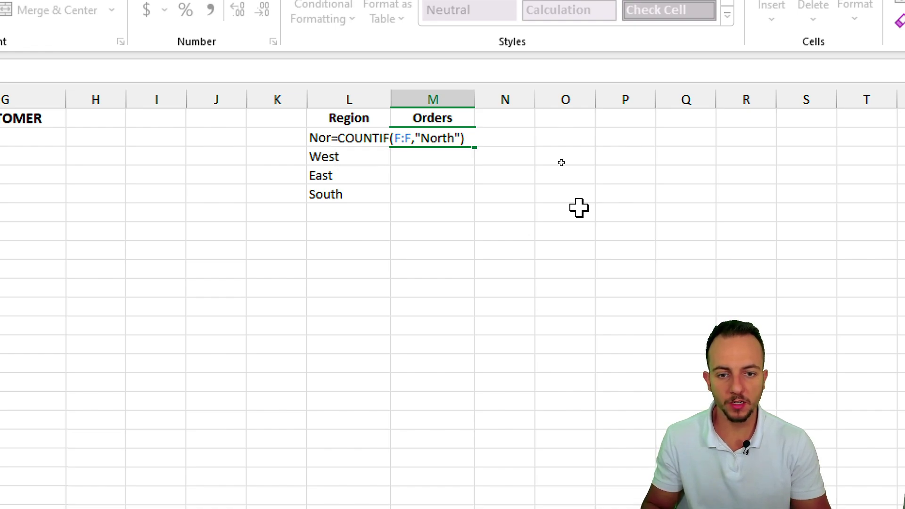
key("Return")
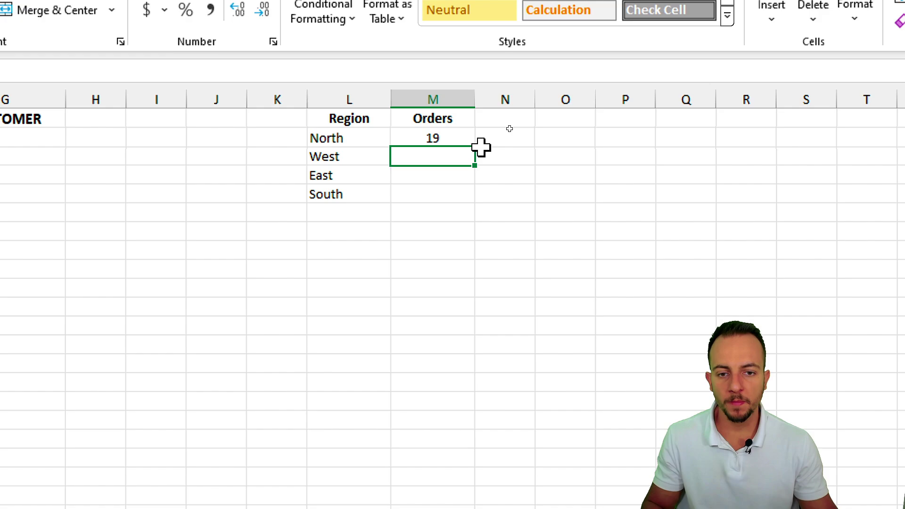
Replace the typed "North" criterion with the North cell L2, giving =COUNTIF(F:F,L2) = 19
double_click(464, 137)
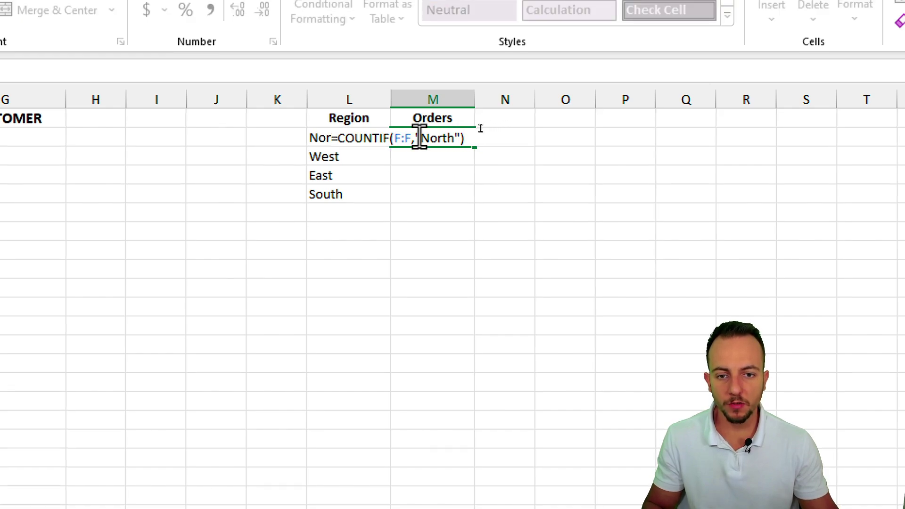
left_click_drag(415, 140, 460, 141)
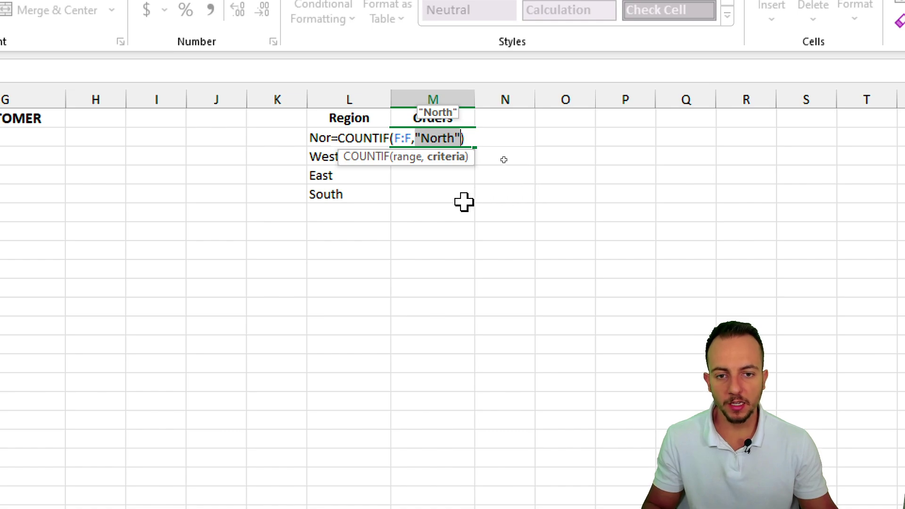
key("BackSpace")
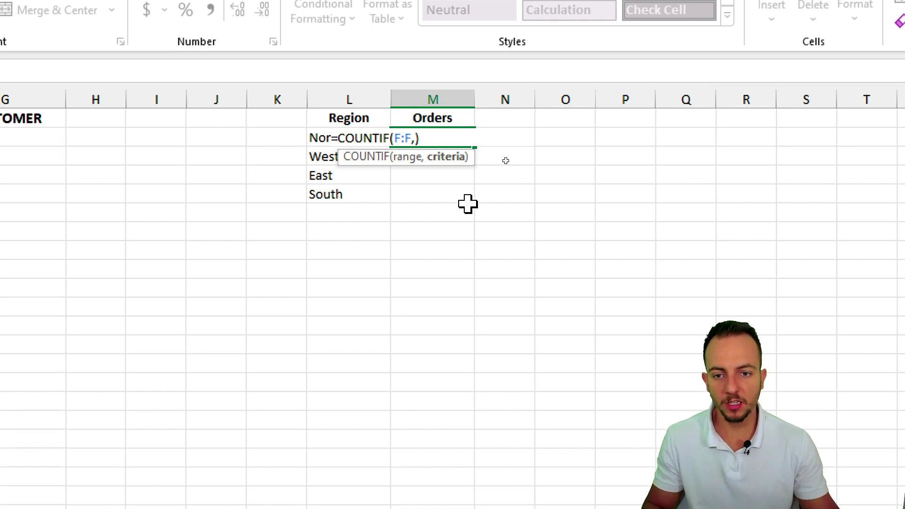
left_click(308, 137)
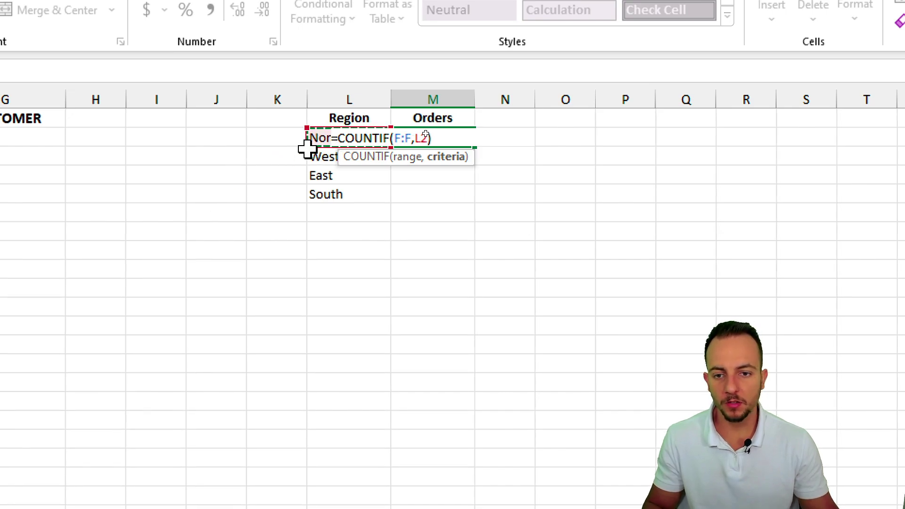
left_click(255, 174)
left_click(312, 137)
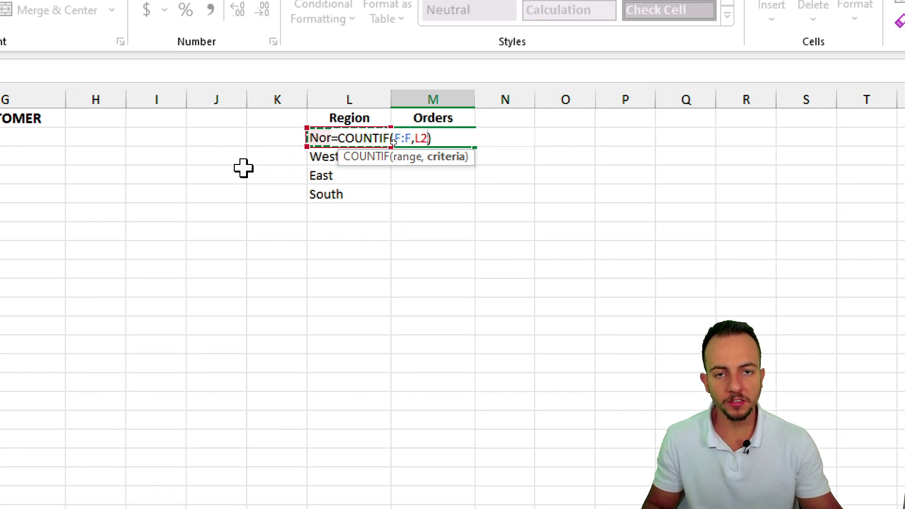
key("Return")
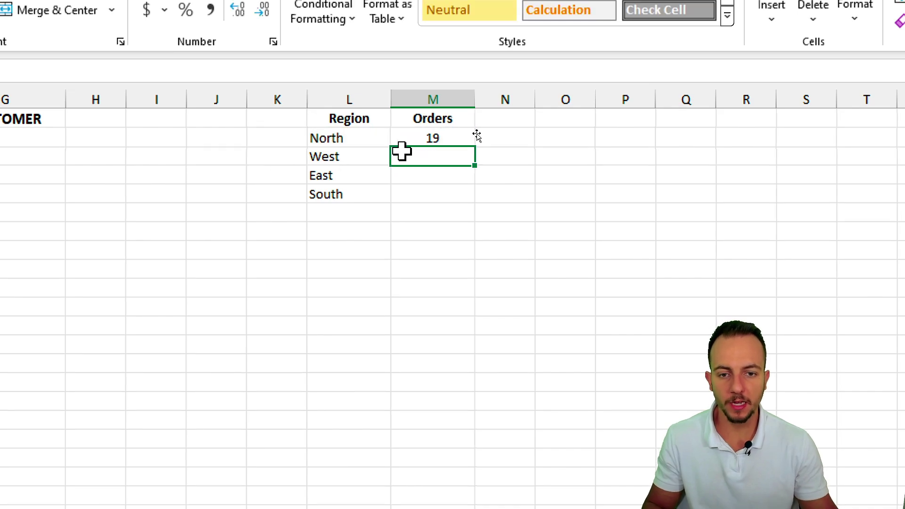
left_click(430, 137)
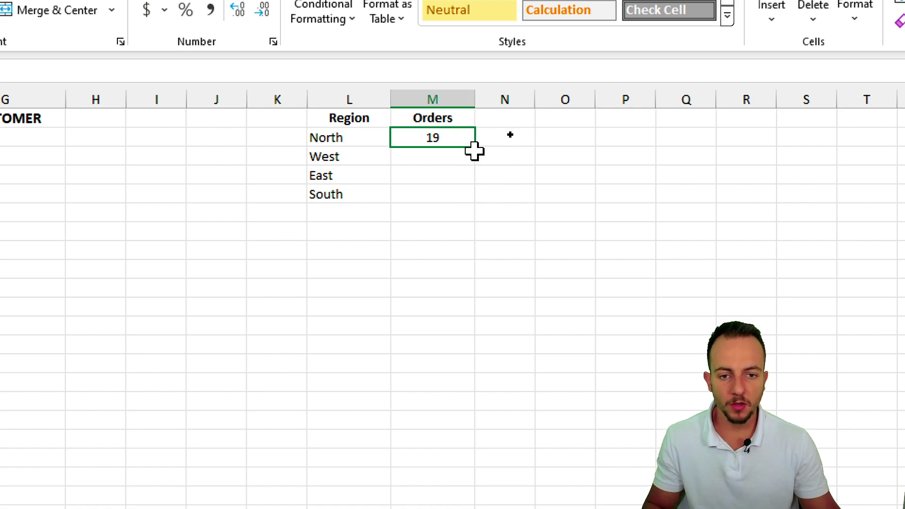
Fill the region count down to South and check West 32, East 60, South 26
left_click_drag(471, 148, 454, 198)
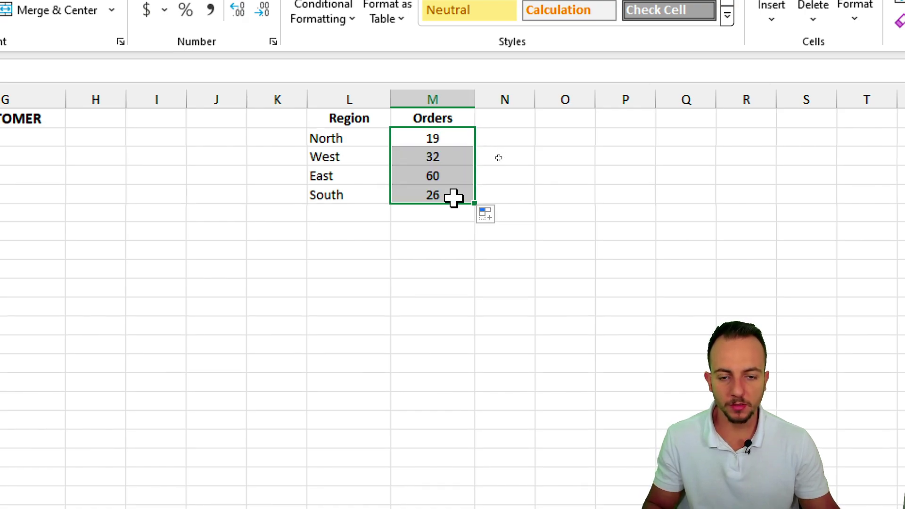
left_click(369, 122)
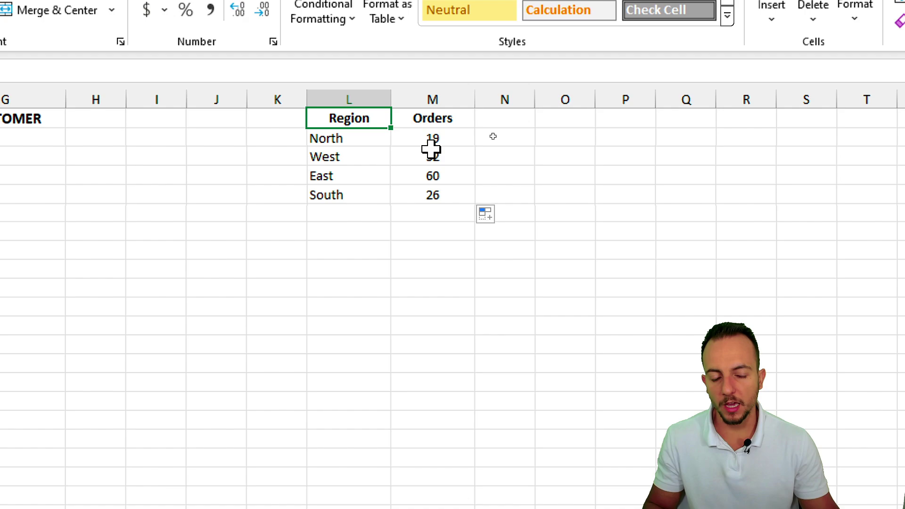
left_click(351, 146)
left_click(423, 139)
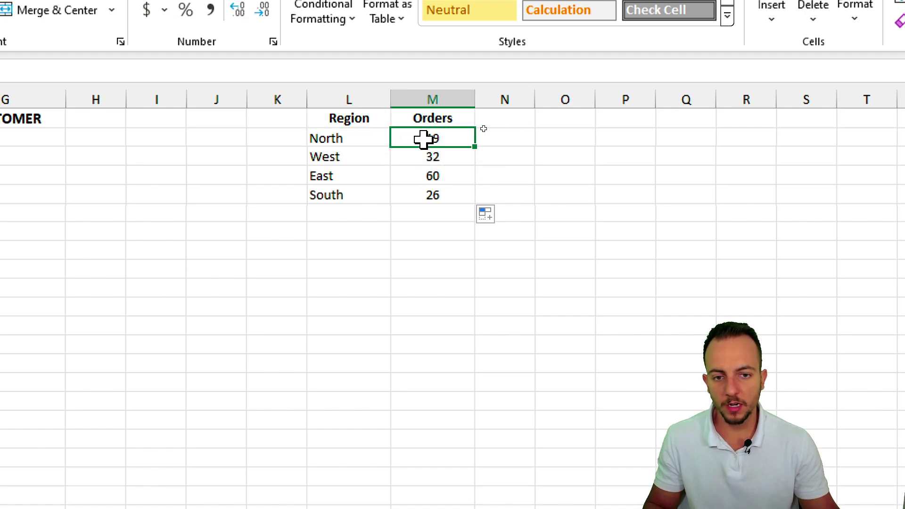
left_click(383, 155)
left_click(432, 155)
left_click(378, 178)
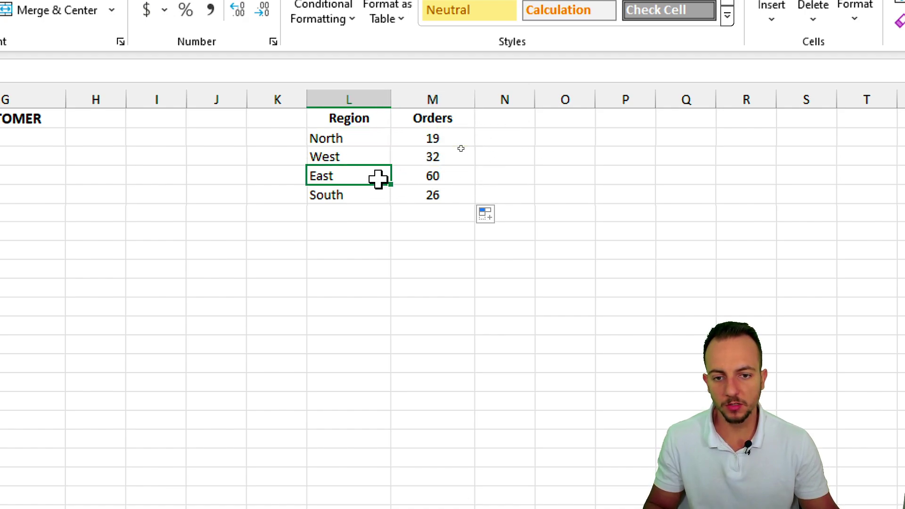
left_click(434, 172)
left_click(373, 198)
left_click(413, 197)
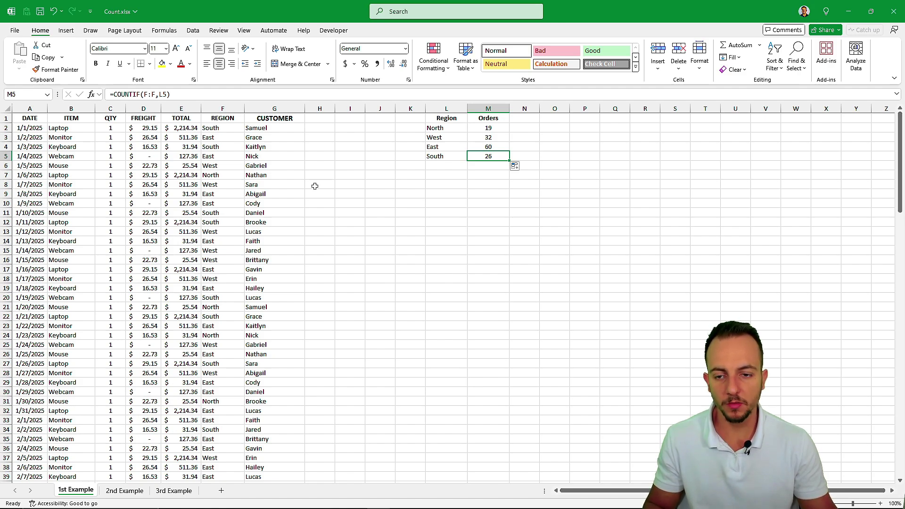
Switch to the 2nd Example sheet and look over the January customer names
key("ctrl+Page_Down")
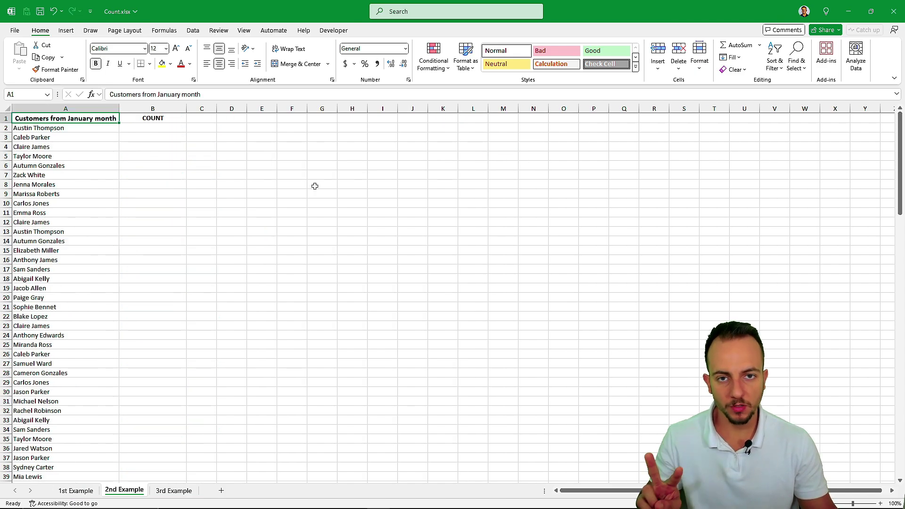
scroll(117, 153, "down", 5)
scroll(118, 153, "down", 8)
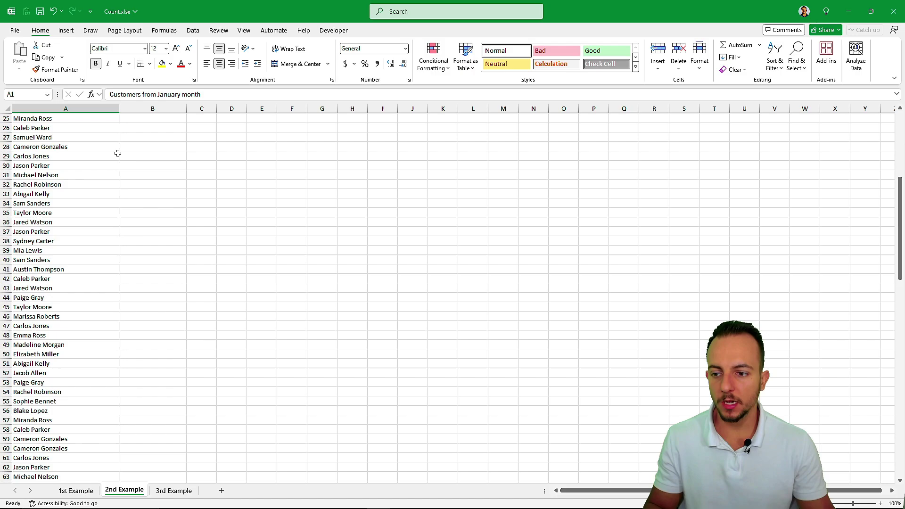
scroll(118, 153, "up", 13)
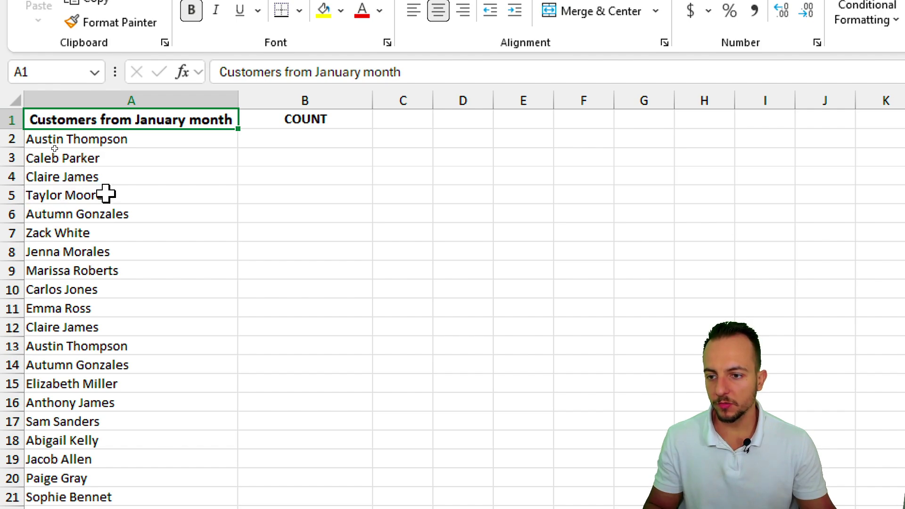
left_click(123, 140)
left_click_drag(123, 140, 106, 327)
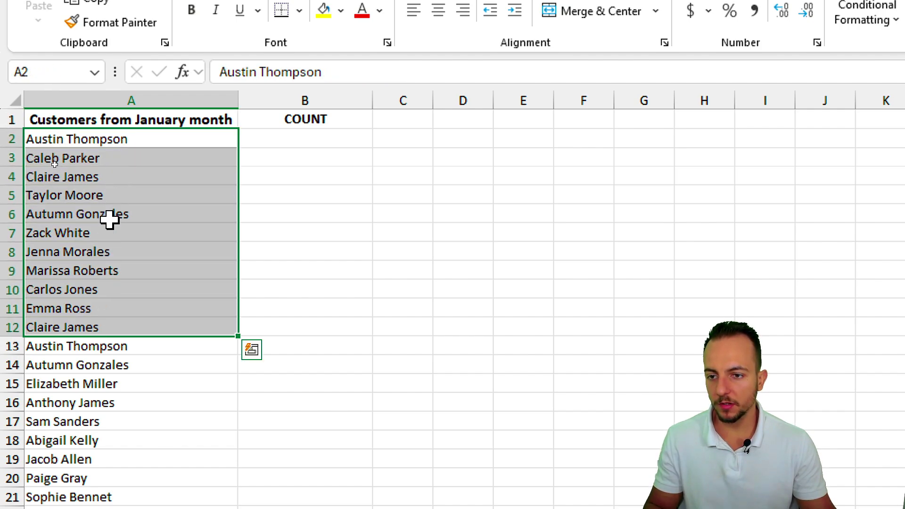
left_click(150, 123)
left_click_drag(141, 144, 123, 217)
Browse further through the customer list, then select the first COUNT cell B2
left_click(105, 304)
scroll(145, 335, "down", 1)
scroll(145, 334, "down", 8)
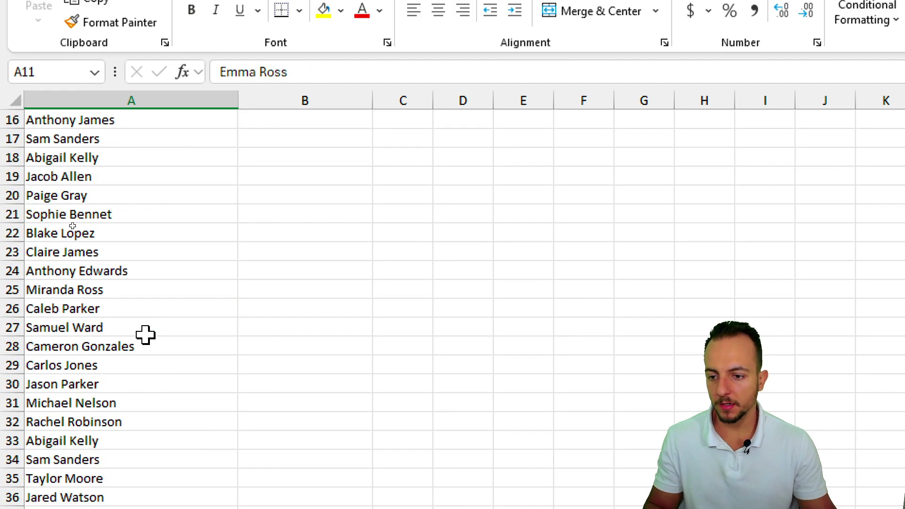
scroll(145, 335, "up", 6)
scroll(145, 334, "up", 3)
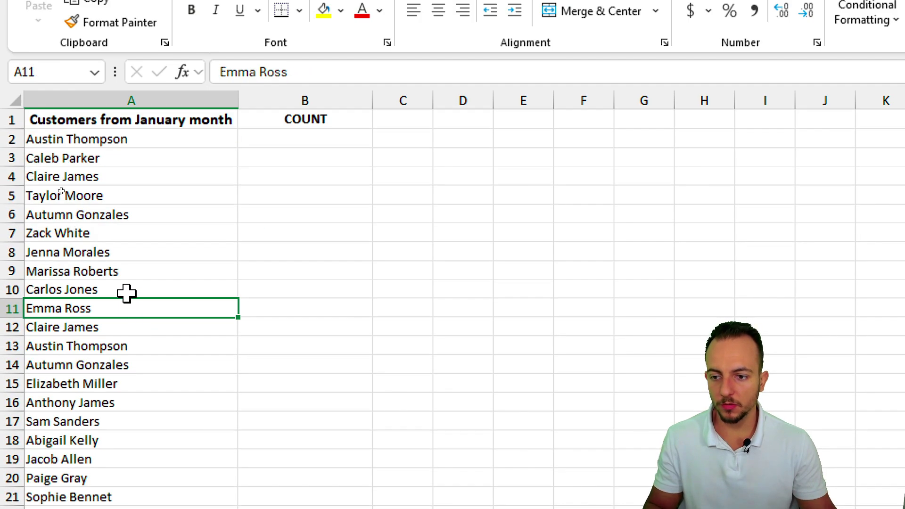
left_click(120, 139)
left_click(101, 177)
left_click(104, 271)
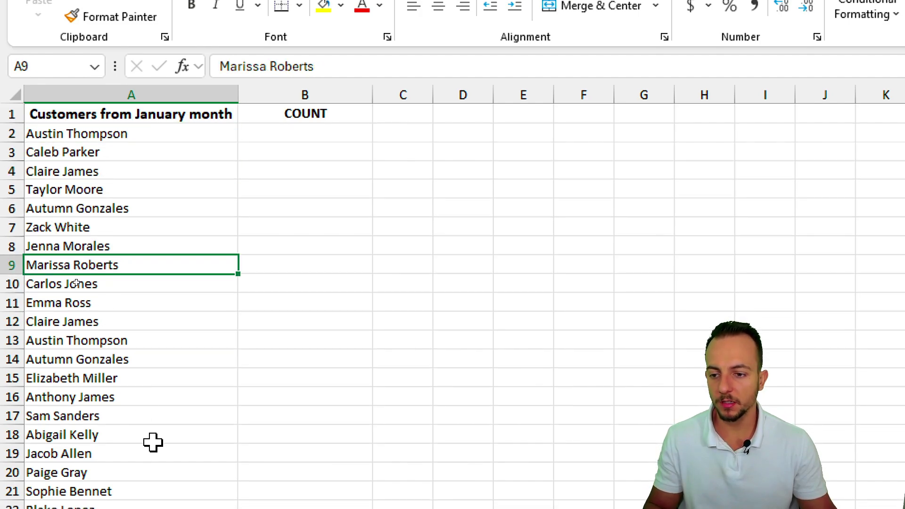
left_click(305, 139)
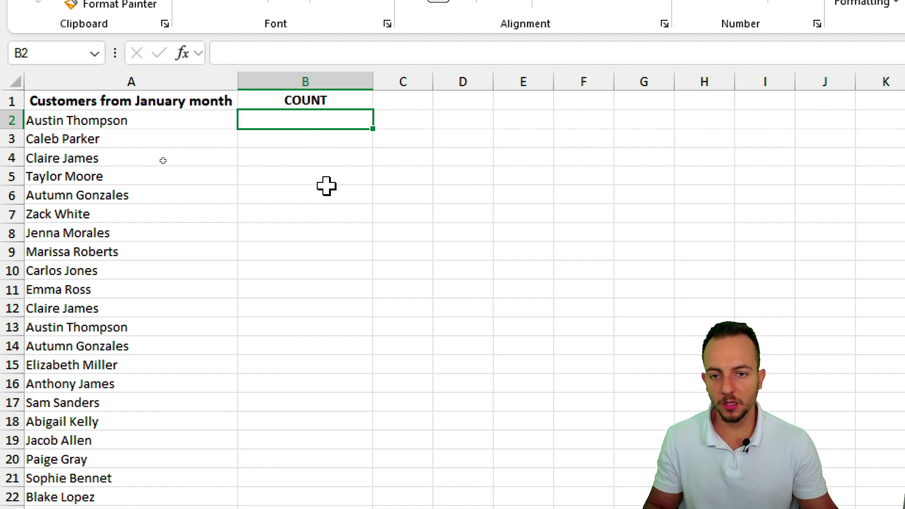
Enter =COUNTIF(A:A,A2) in B2 to count the first customer name
type("=countif")
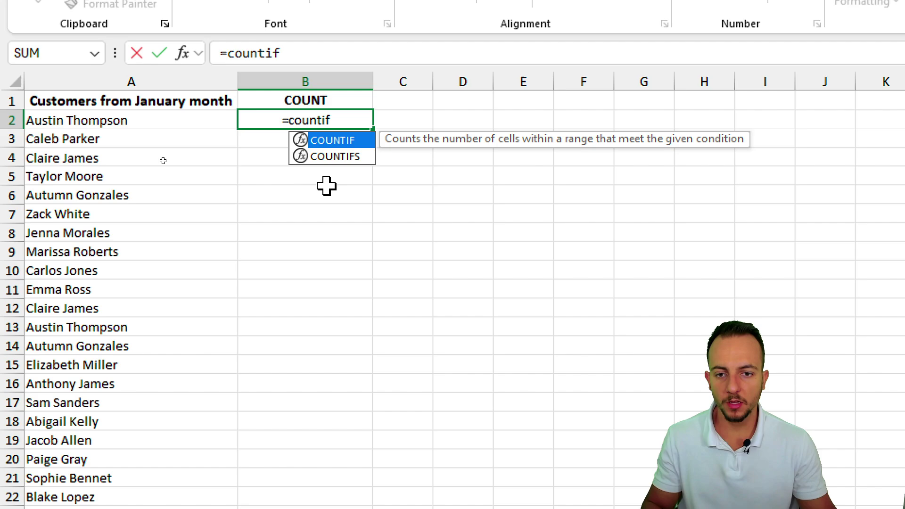
double_click(332, 140)
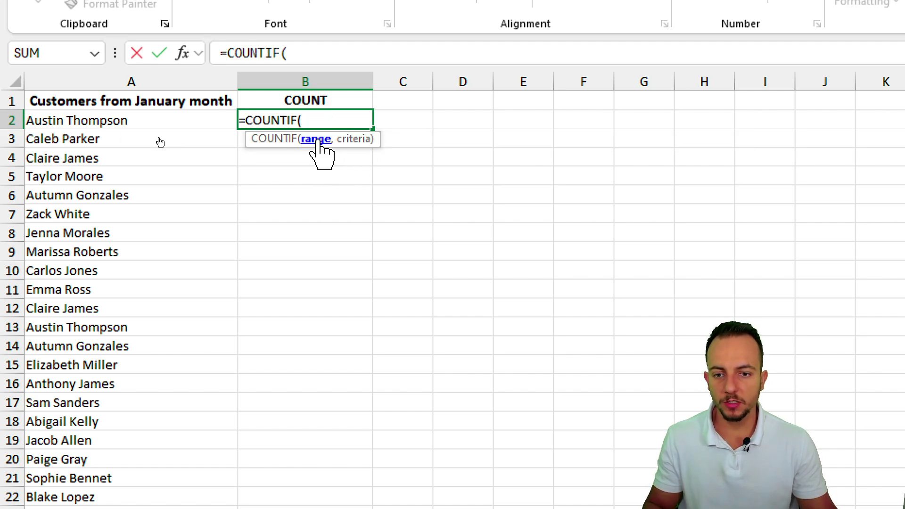
left_click(142, 81)
type(",")
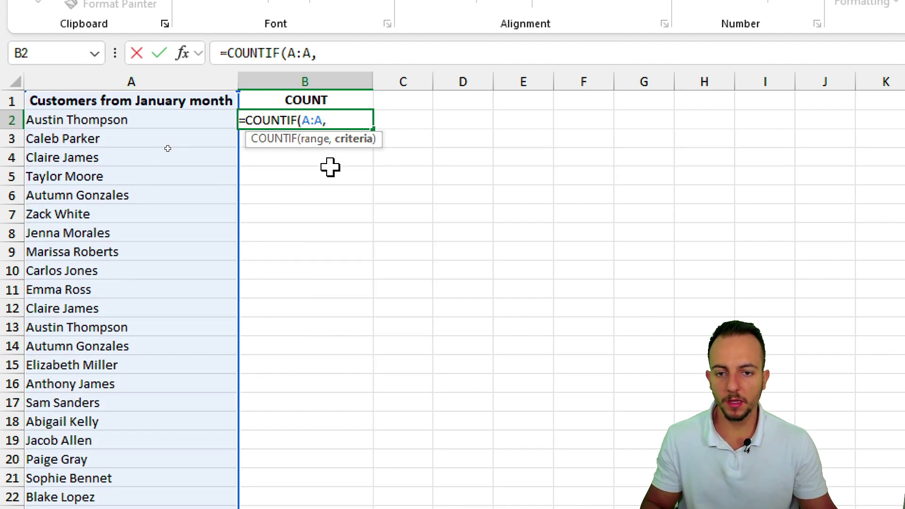
left_click(121, 120)
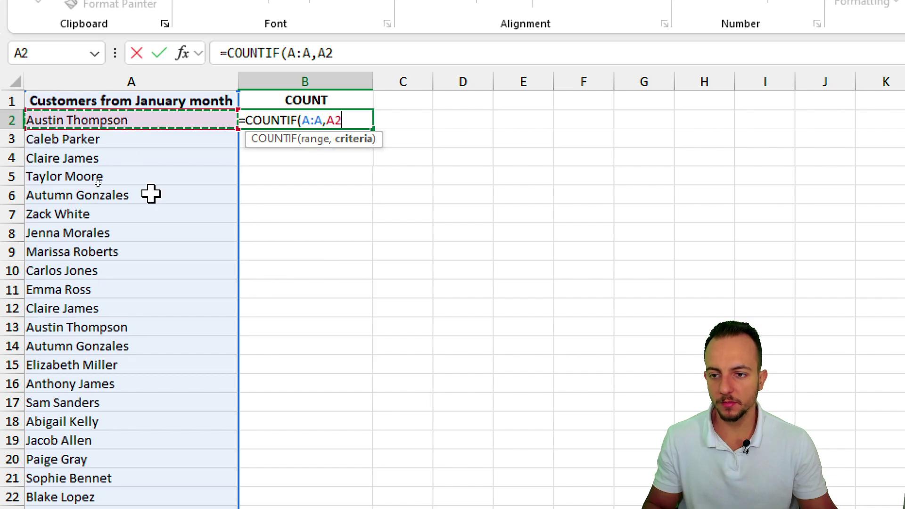
key("Return")
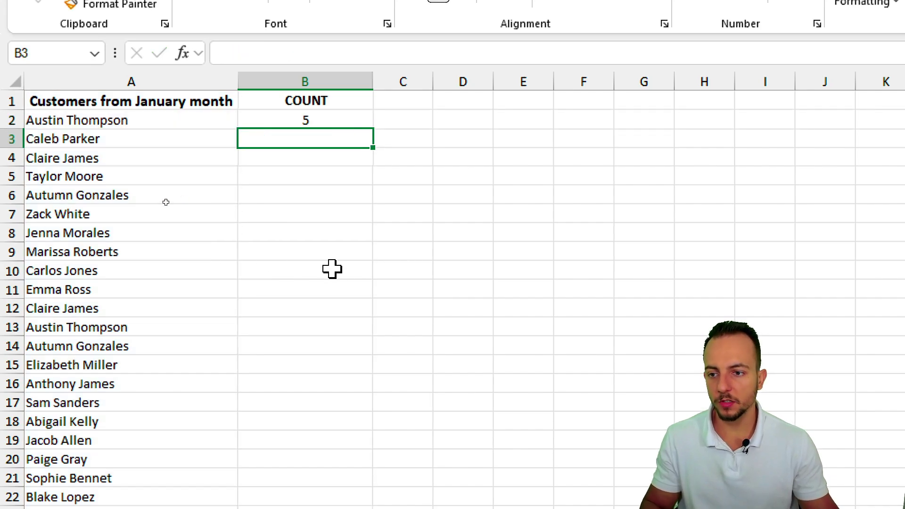
Copy the count formula down the whole COUNT column, showing 2 to 10 per name
mouse_move(18, 100)
left_mouse_down()
mouse_move(160, 135)
mouse_move(308, 149)
mouse_move(330, 163)
left_mouse_up()
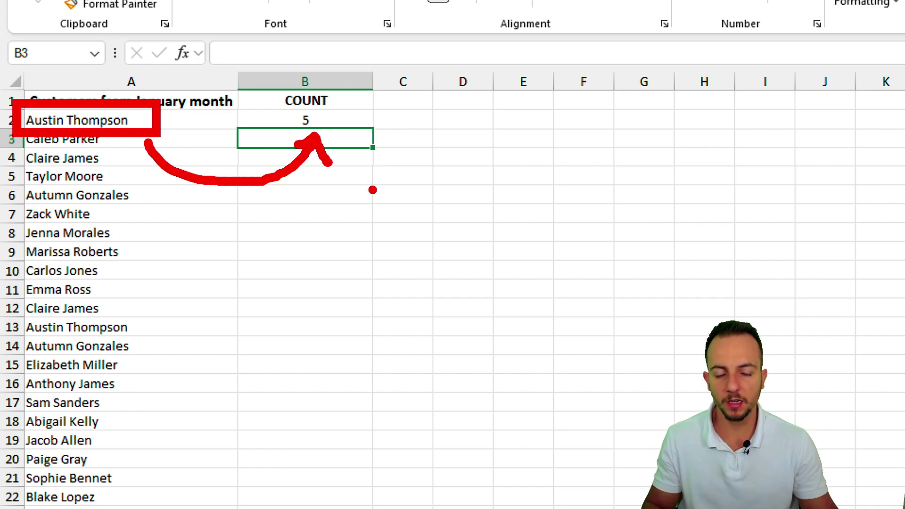
left_click(349, 113)
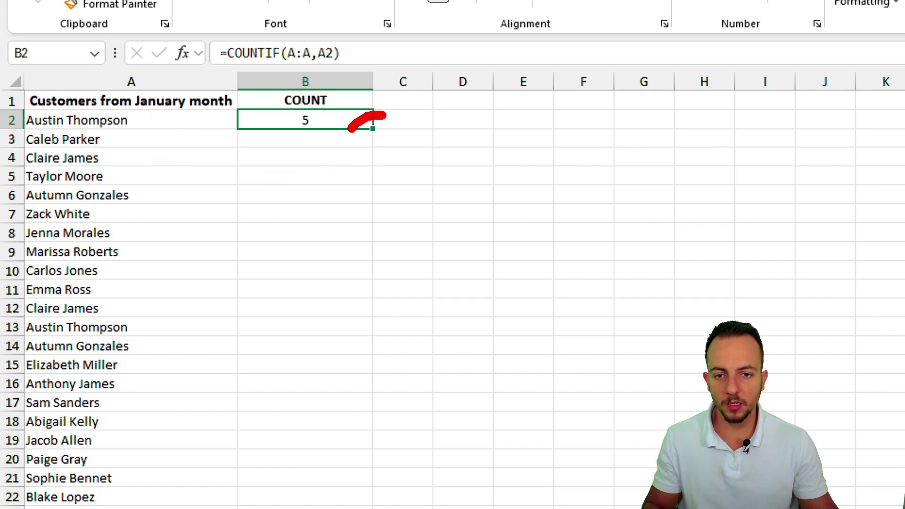
left_click_drag(385, 114, 359, 128)
left_click_drag(357, 196, 387, 195)
left_click_drag(372, 216, 372, 152)
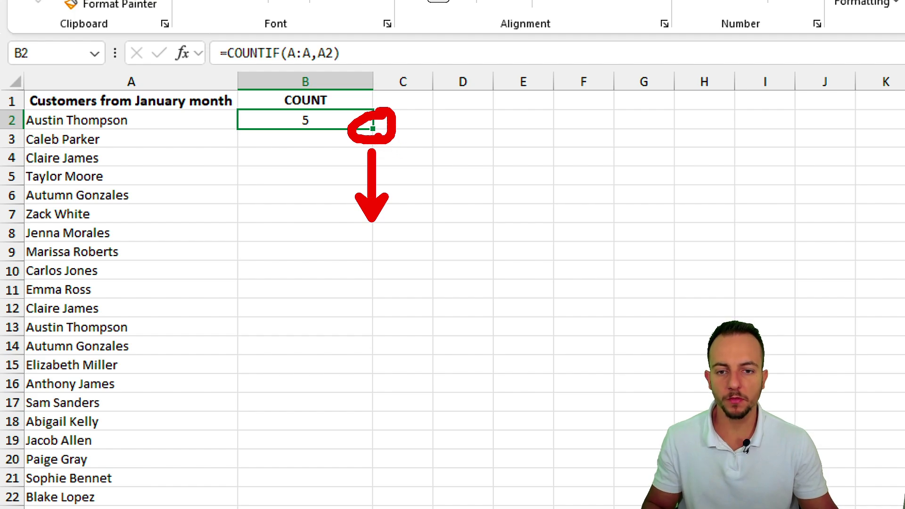
double_click(372, 128)
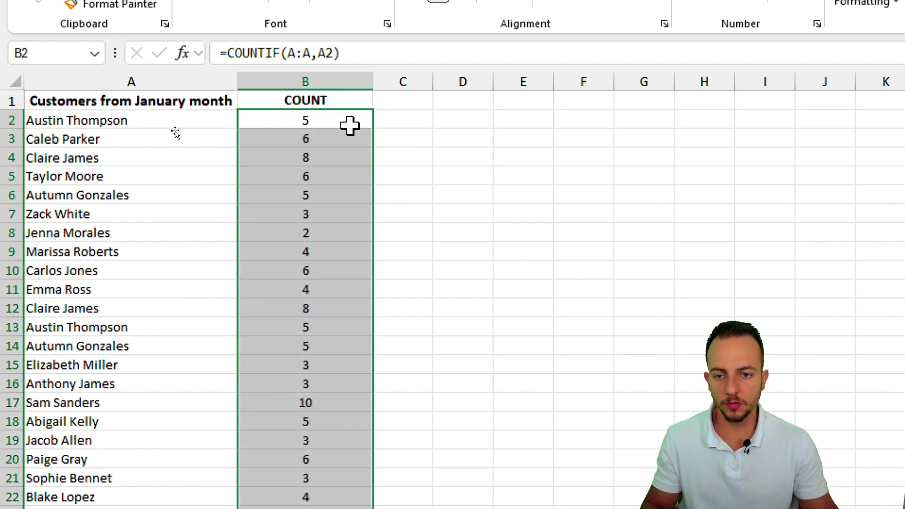
left_click(349, 125)
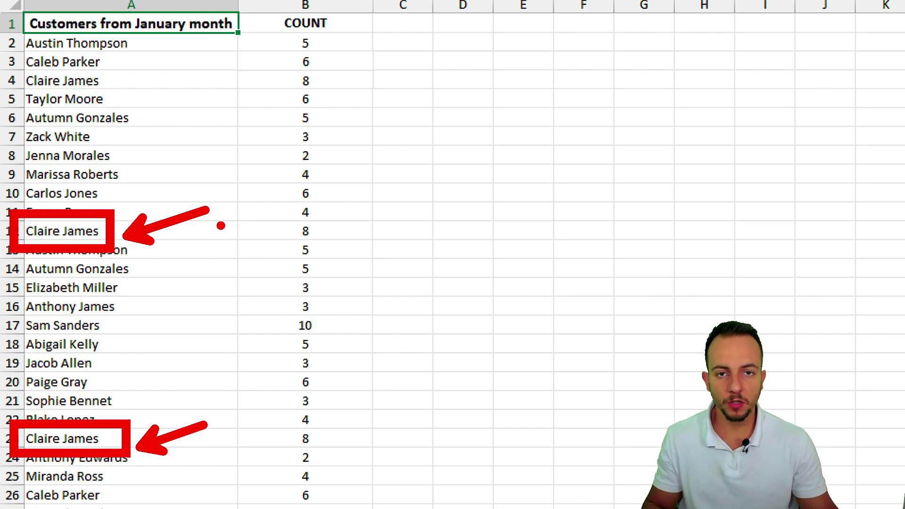
mouse_move(105, 67)
left_mouse_down()
mouse_move(136, 112)
mouse_move(118, 207)
mouse_move(113, 346)
left_mouse_up()
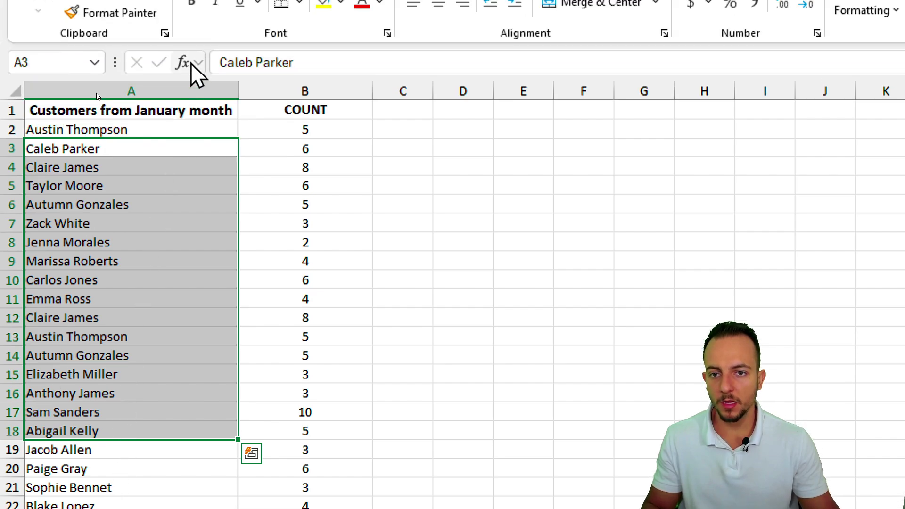
Copy the whole customer names column A
left_click(274, 90)
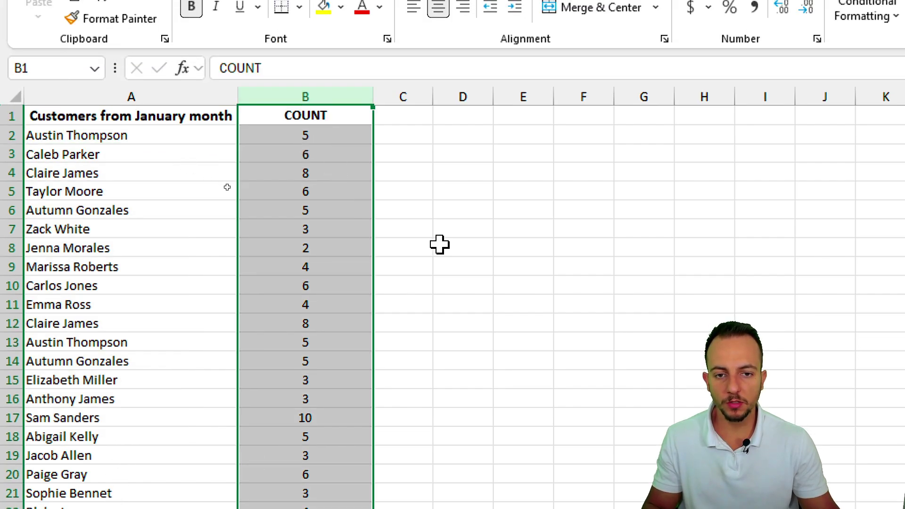
left_click(157, 97)
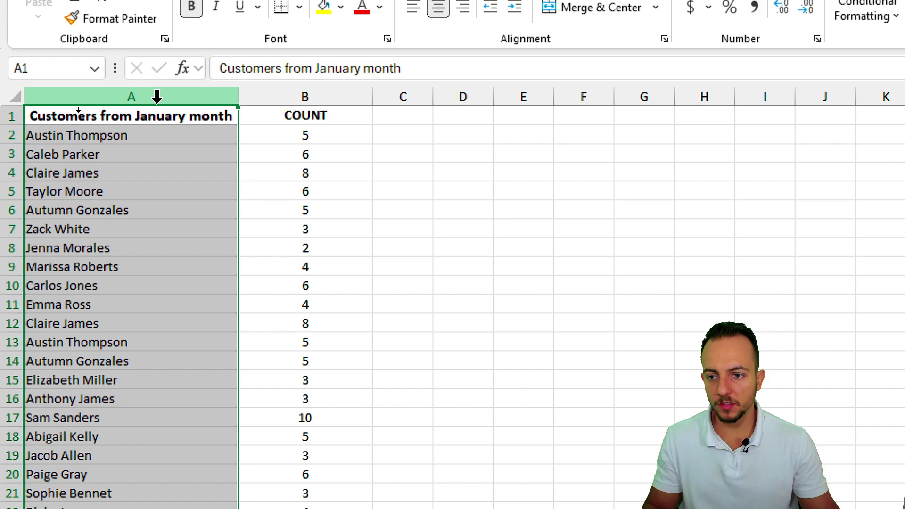
left_click(536, 91)
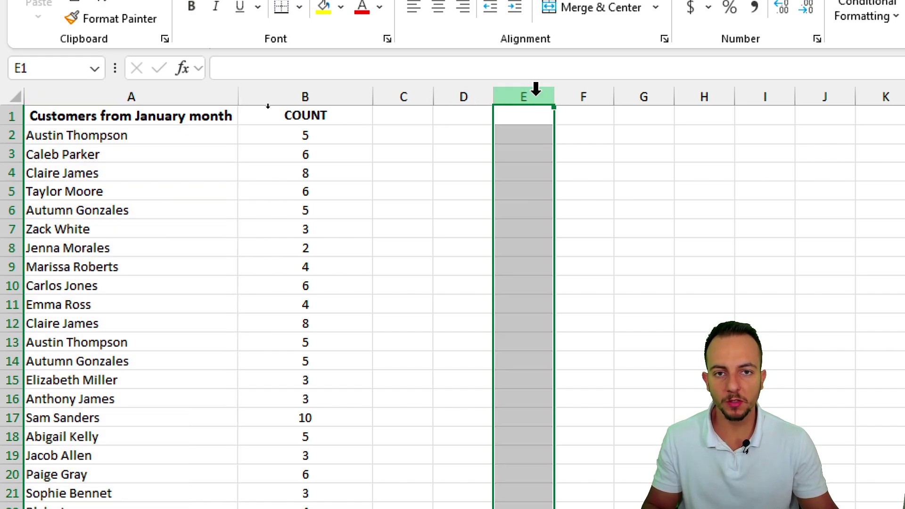
left_click(146, 97)
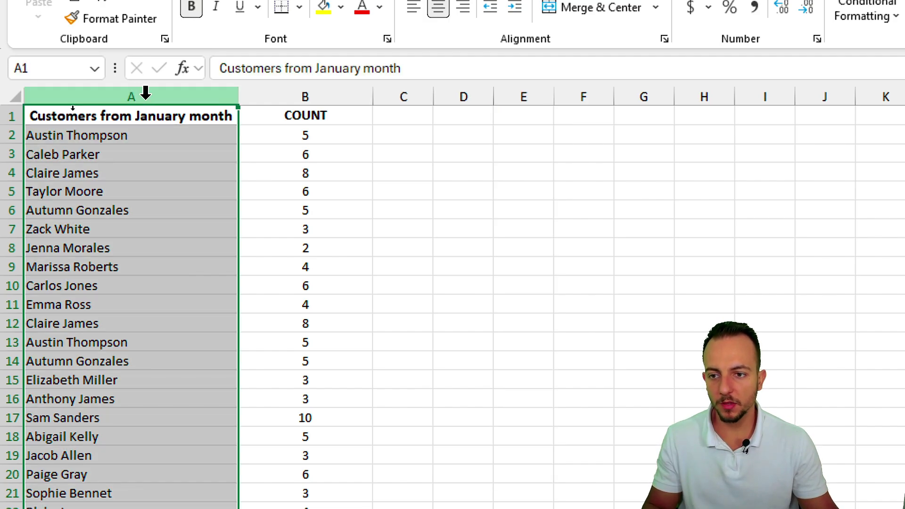
right_click(146, 94)
left_click(222, 173)
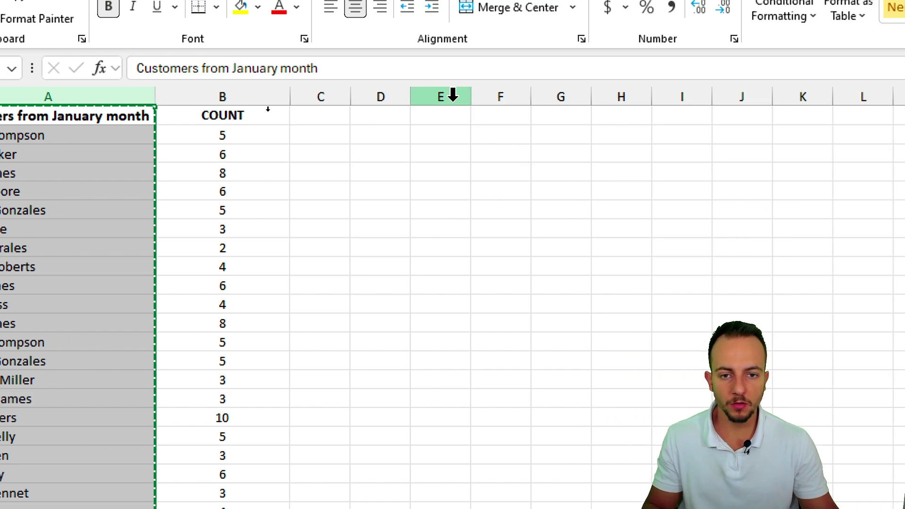
Paste the copied names into column E as values only
left_click(479, 95)
right_click(453, 96)
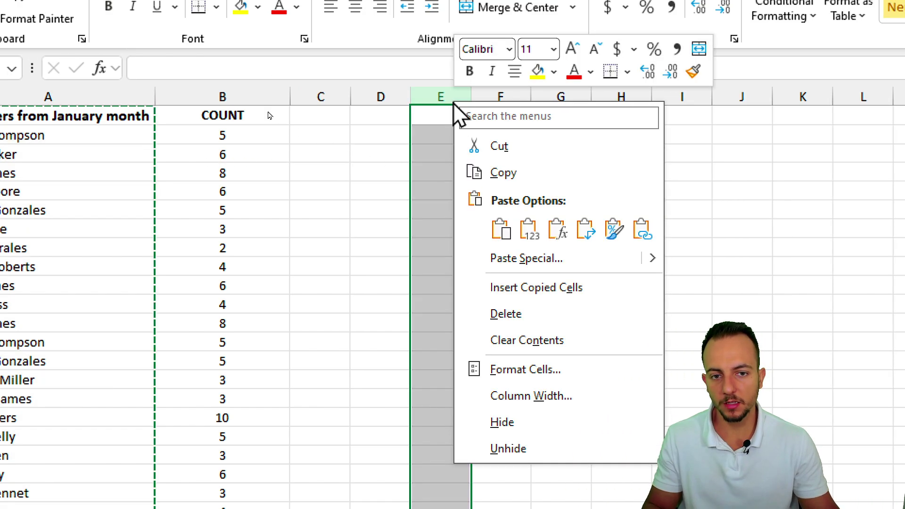
left_click(529, 230)
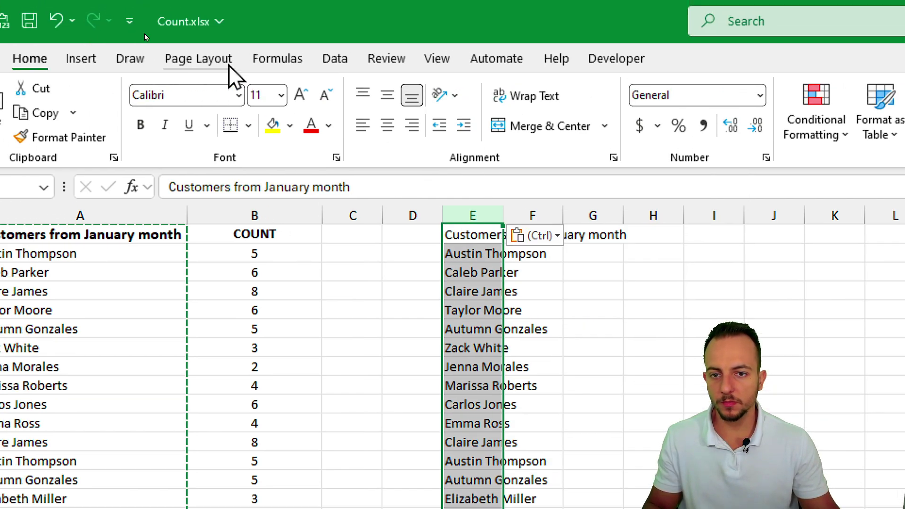
left_click(302, 44)
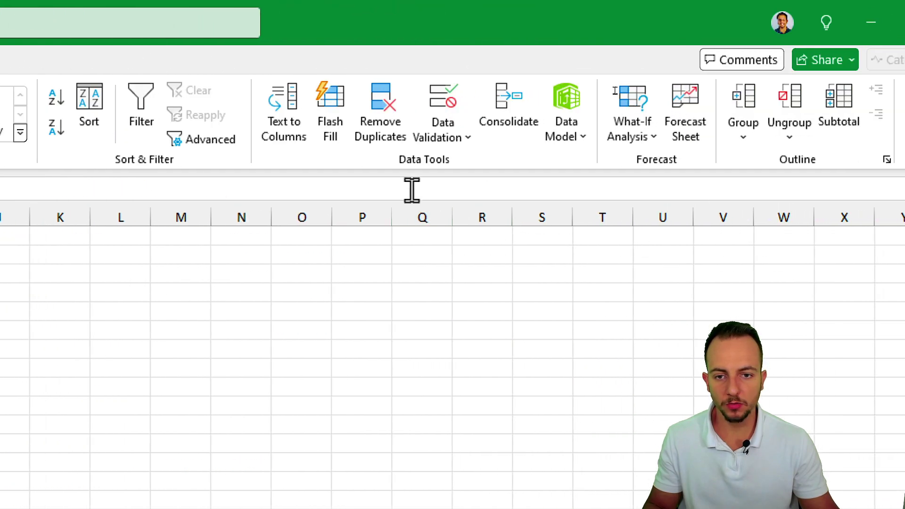
Remove duplicates from column E, leaving 32 unique names, and widen column E to fit
left_click(385, 147)
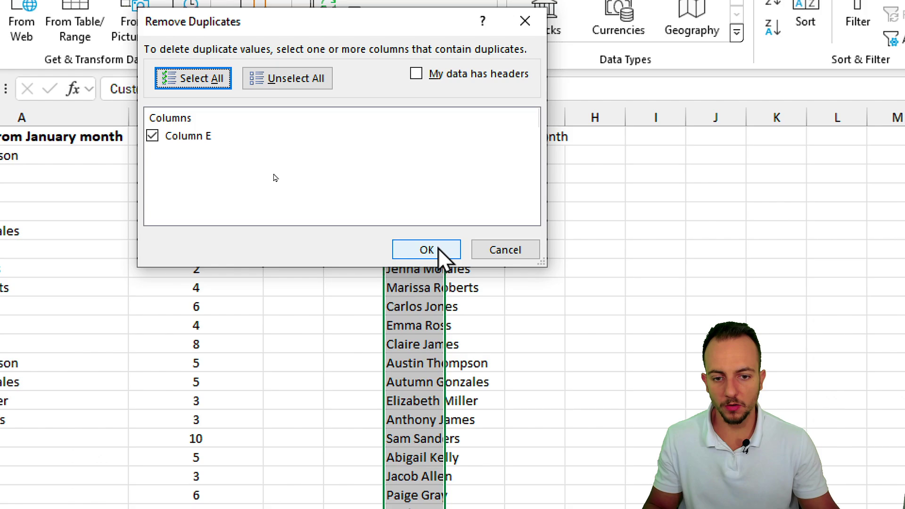
left_click(438, 247)
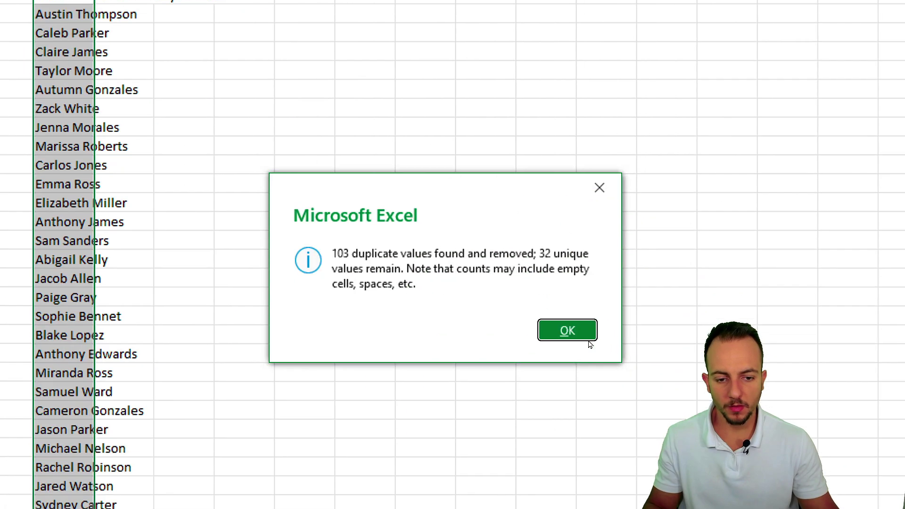
left_click(902, 471)
left_click(652, 456)
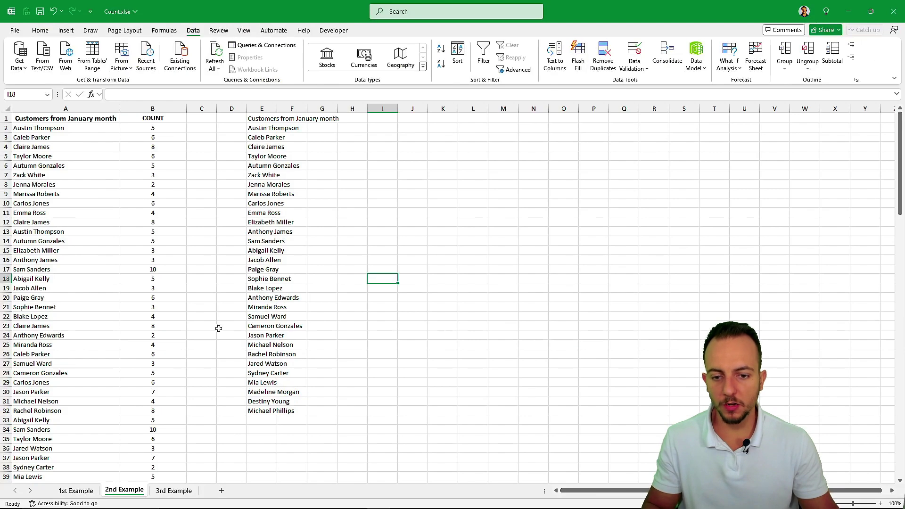
scroll(186, 257, "down", 10)
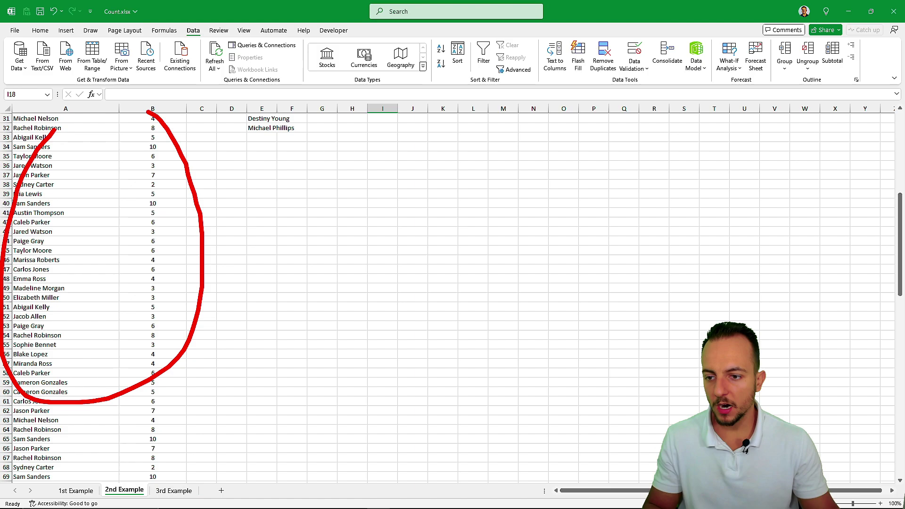
scroll(236, 282, "up", 5)
scroll(237, 282, "up", 5)
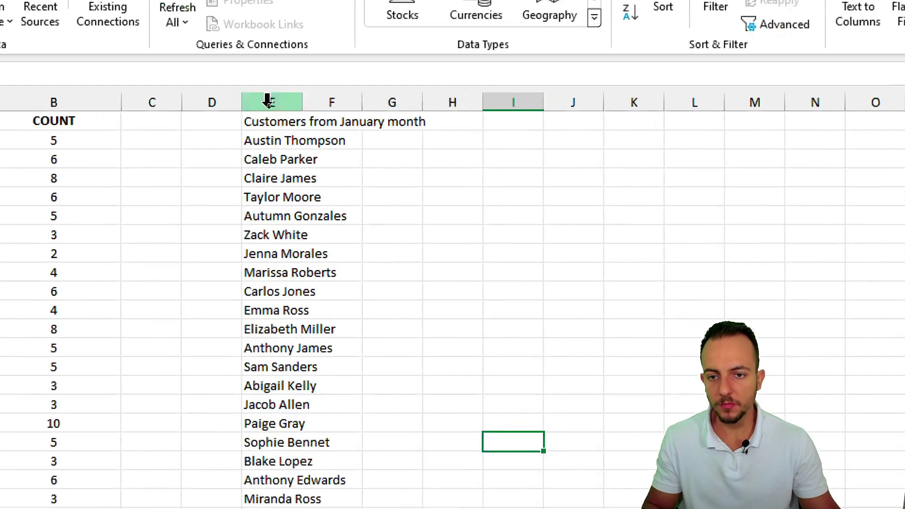
left_click_drag(303, 101, 448, 100)
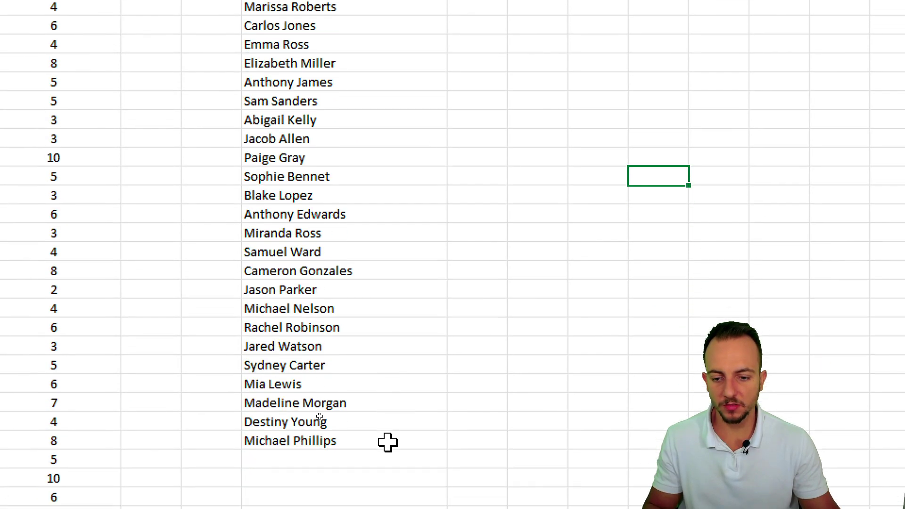
Add the header 'A count' in F1 and widen column F
left_click(480, 101)
left_click_drag(507, 71, 528, 70)
type("A count")
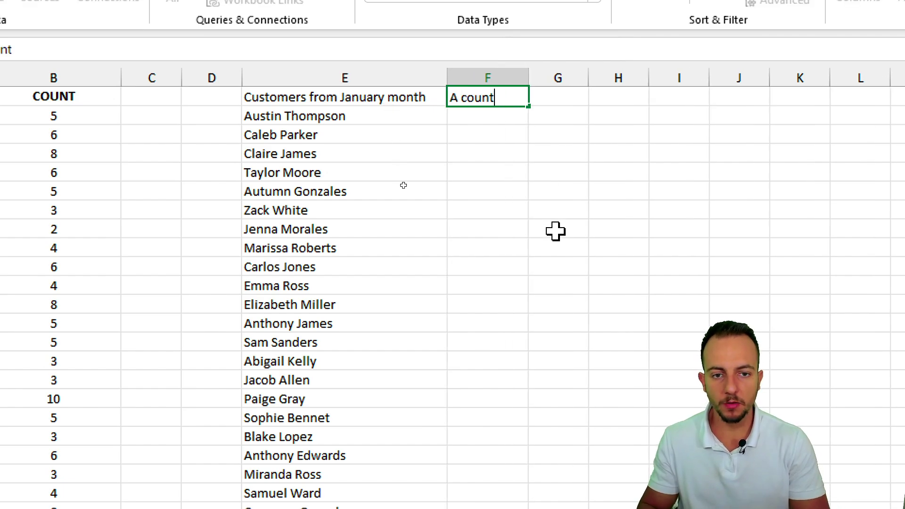
key("Return")
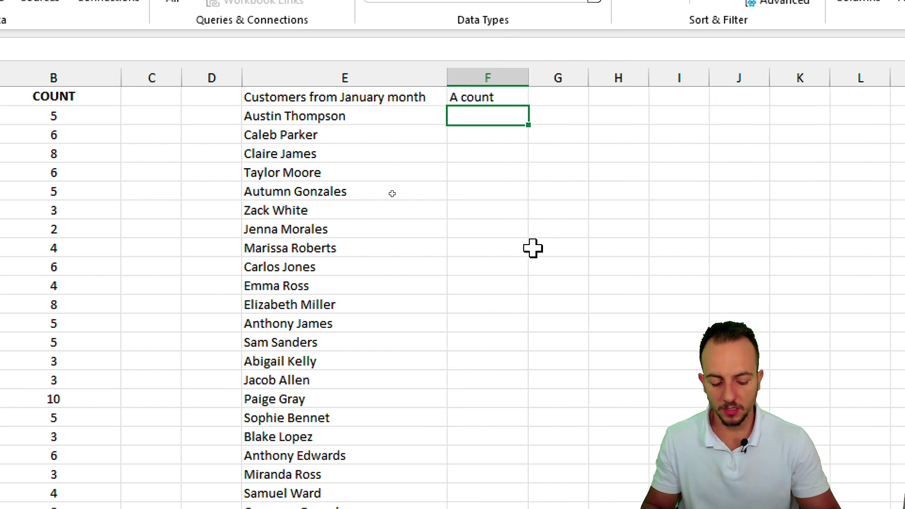
Enter =COUNTIF(A:A,E2) in F2 and fill it down column F, giving tallies 1 to 10
type("=countif")
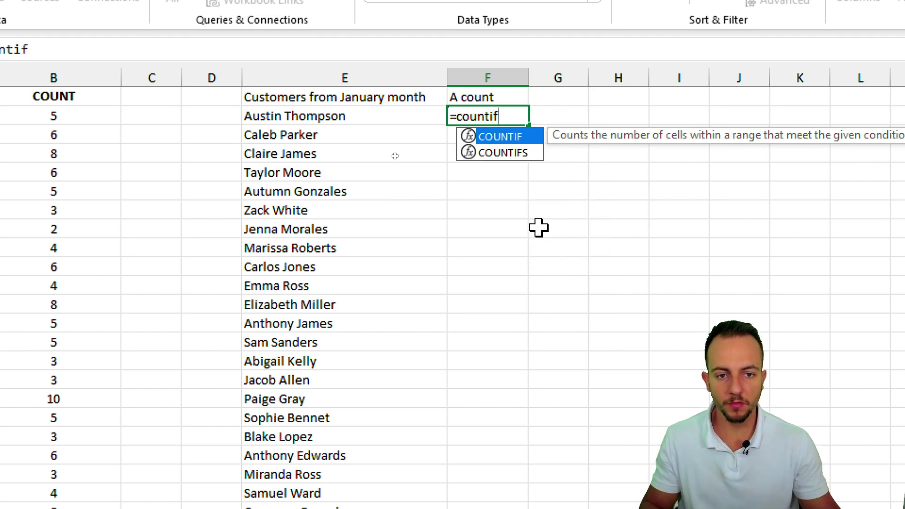
double_click(522, 139)
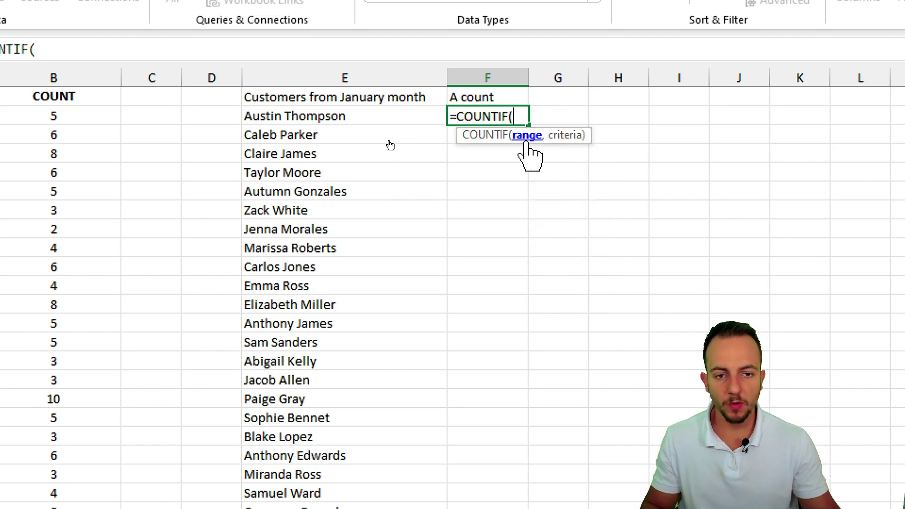
left_click_drag(368, 113, 348, 271)
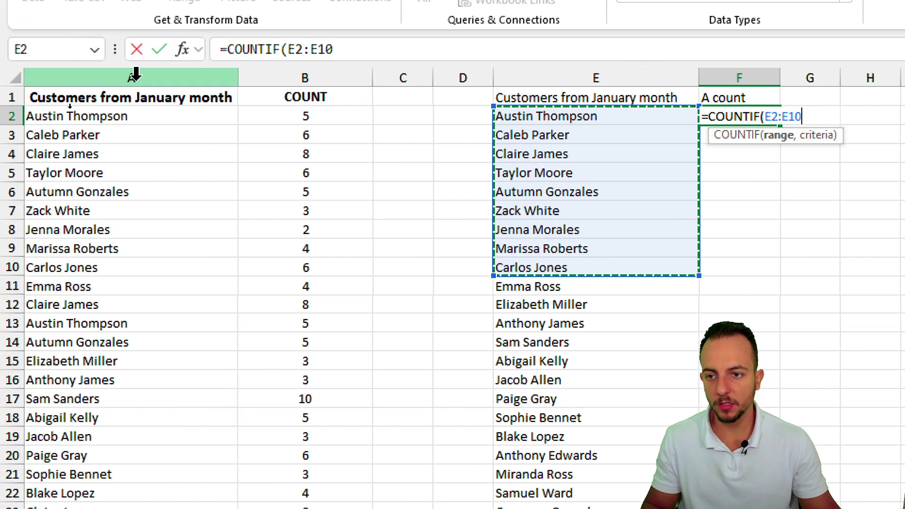
left_click(139, 72)
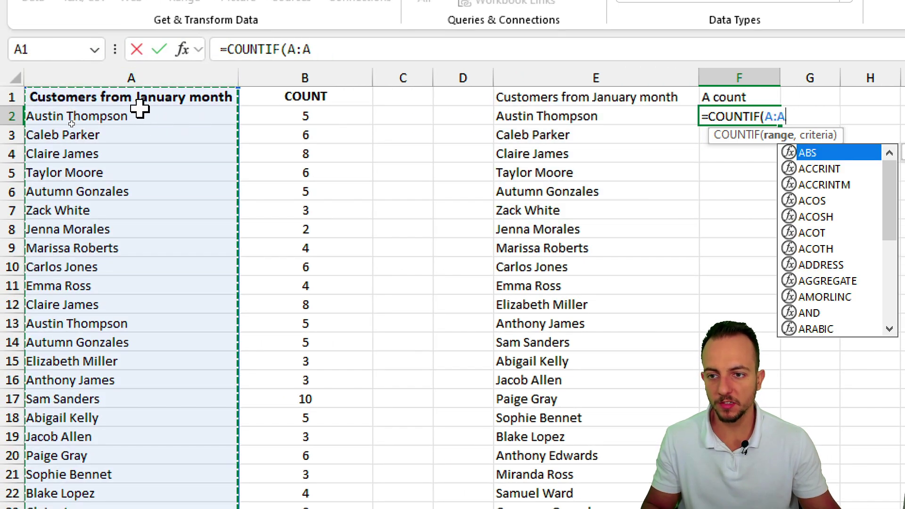
type(",")
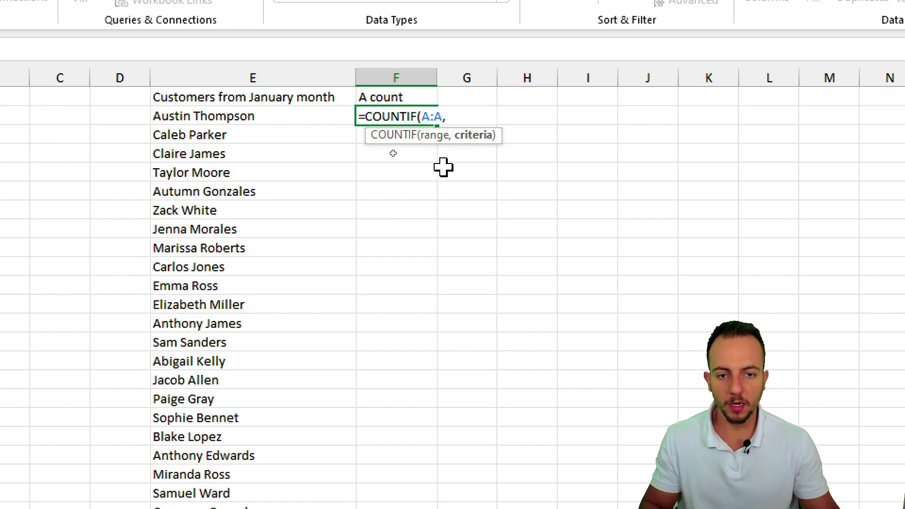
left_click(242, 119)
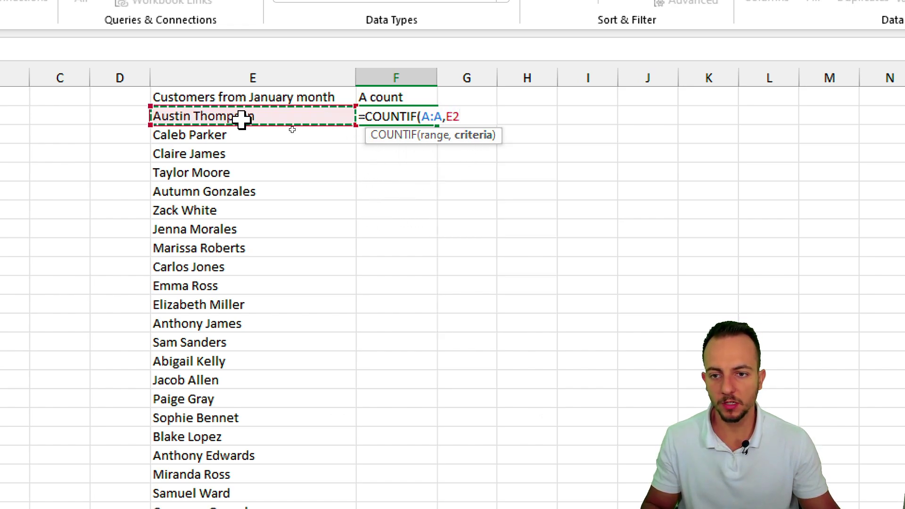
type(")")
key("Return")
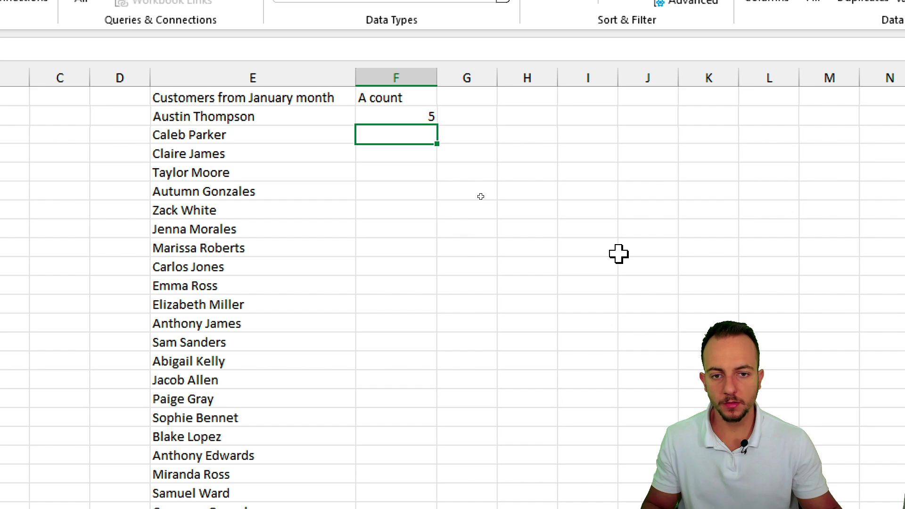
left_click(412, 117)
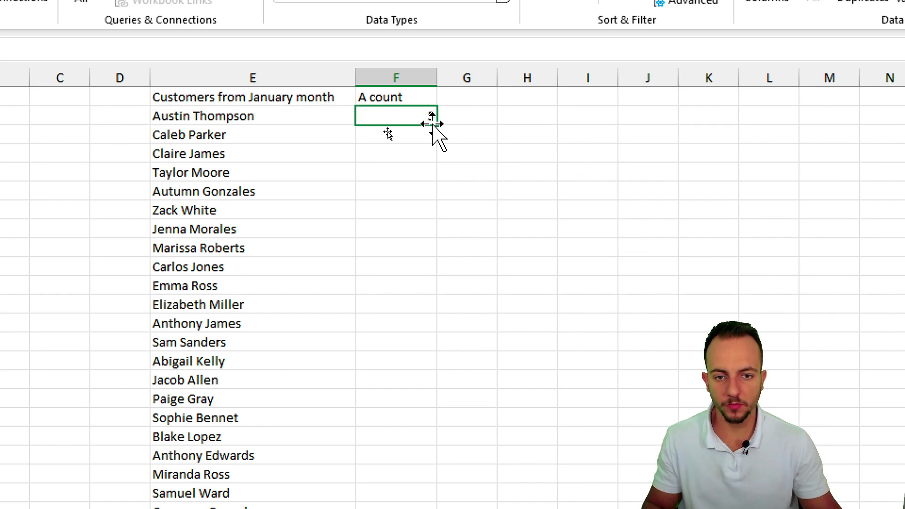
double_click(437, 125)
left_click(303, 95)
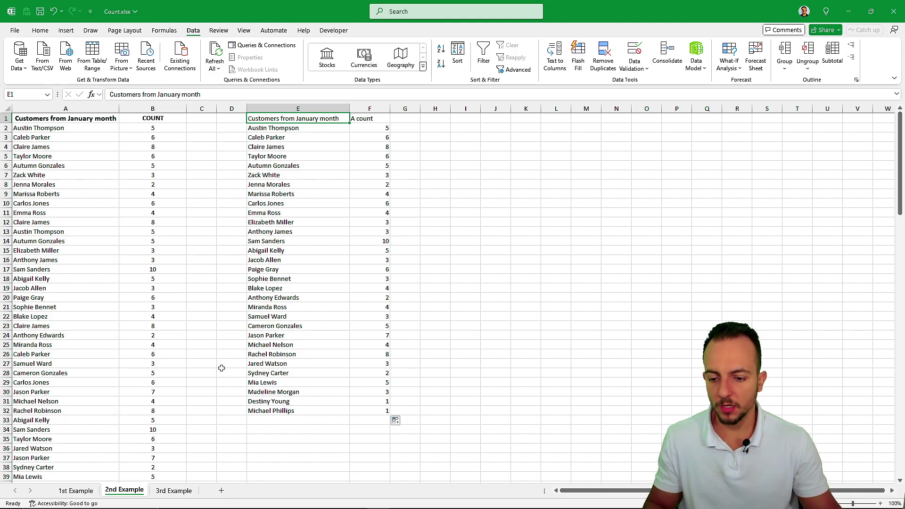
Open the 3rd Example sheet, select South's COUNT cell K5 and type =countif
left_click(184, 490)
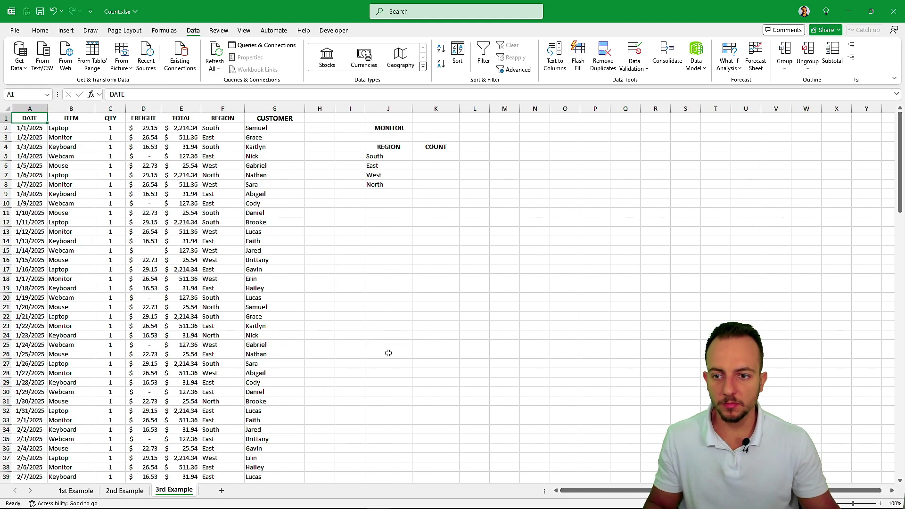
left_click(40, 30)
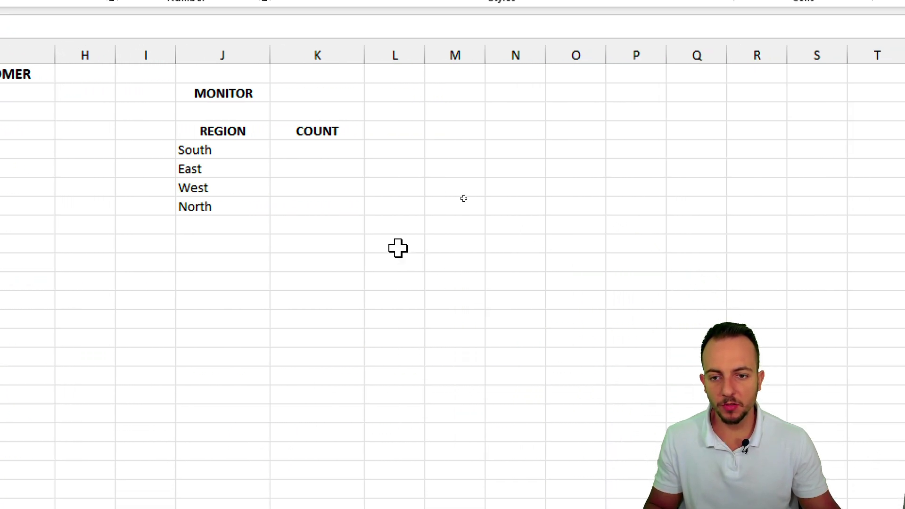
left_click(315, 155)
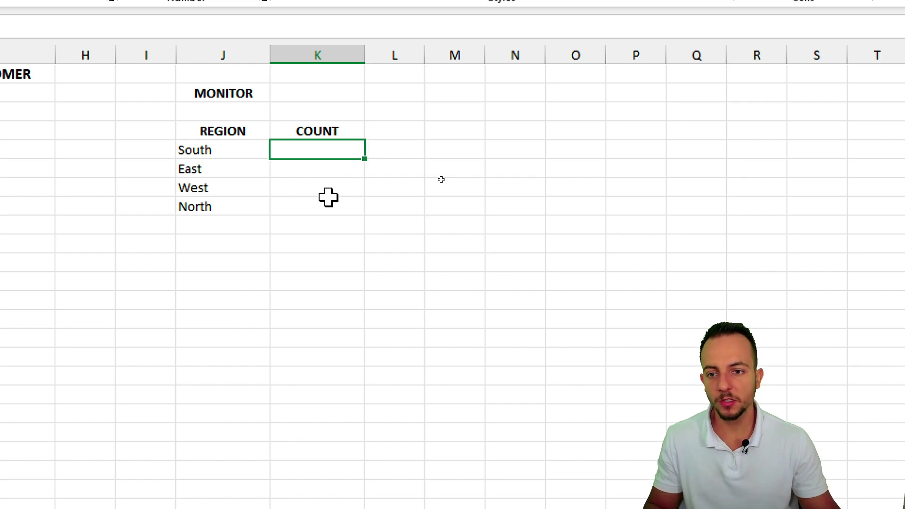
mouse_move(175, 75)
left_mouse_down()
mouse_move(256, 111)
mouse_move(304, 94)
mouse_move(379, 100)
left_mouse_up()
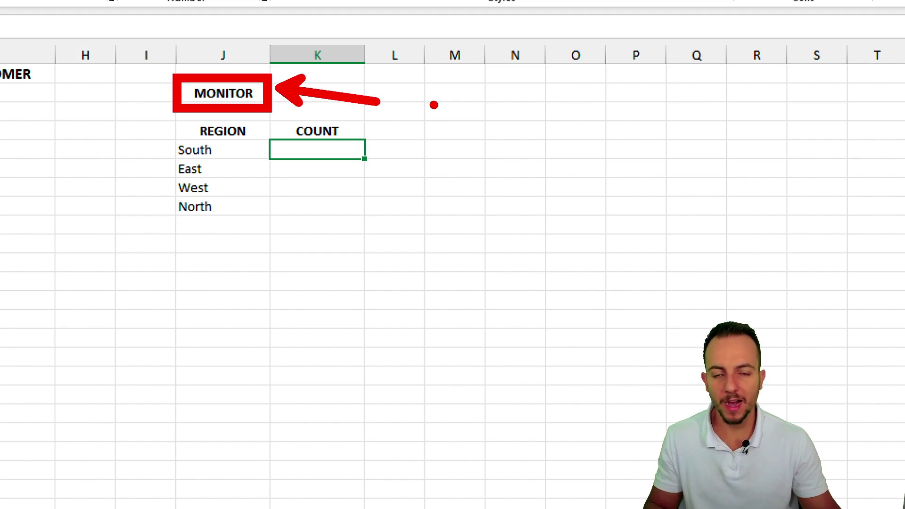
mouse_move(169, 135)
left_mouse_down()
mouse_move(228, 166)
mouse_move(278, 216)
left_mouse_up()
key("Escape")
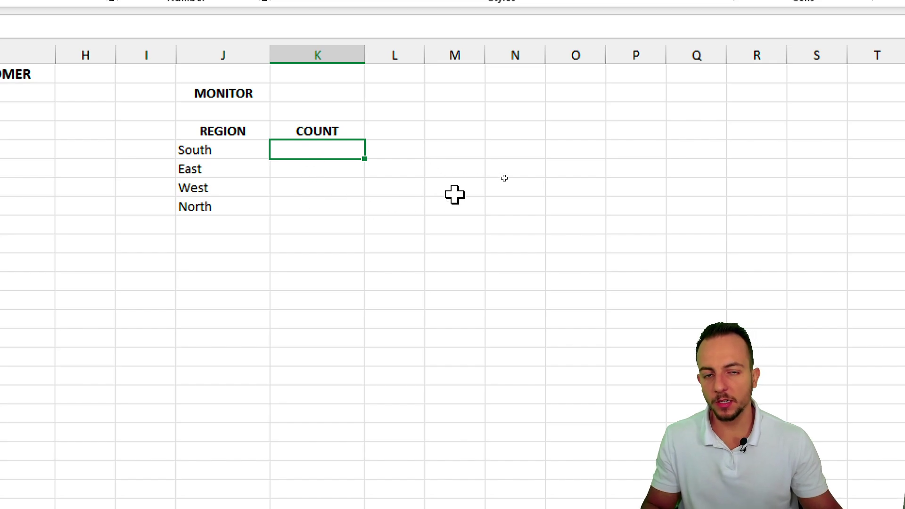
type("=countifs")
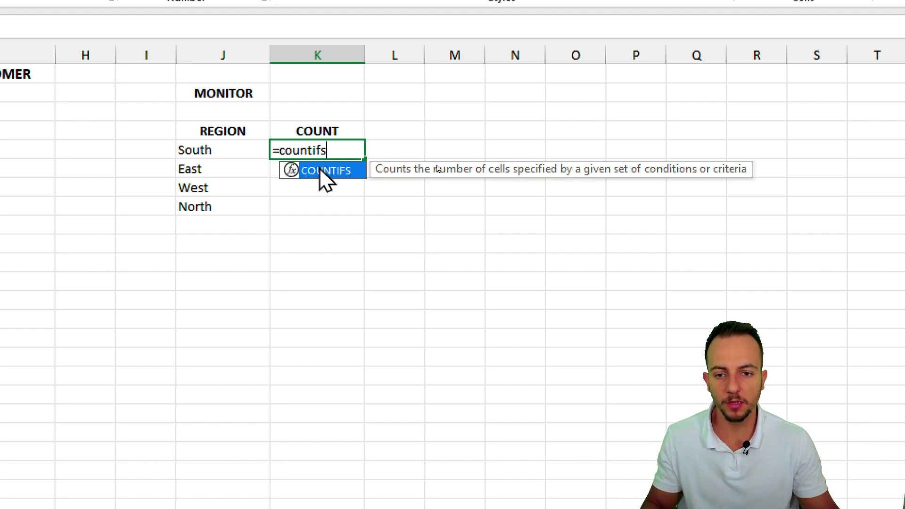
Insert COUNTIFS in K5 with the ITEM column B:B as the first criteria range
double_click(325, 171)
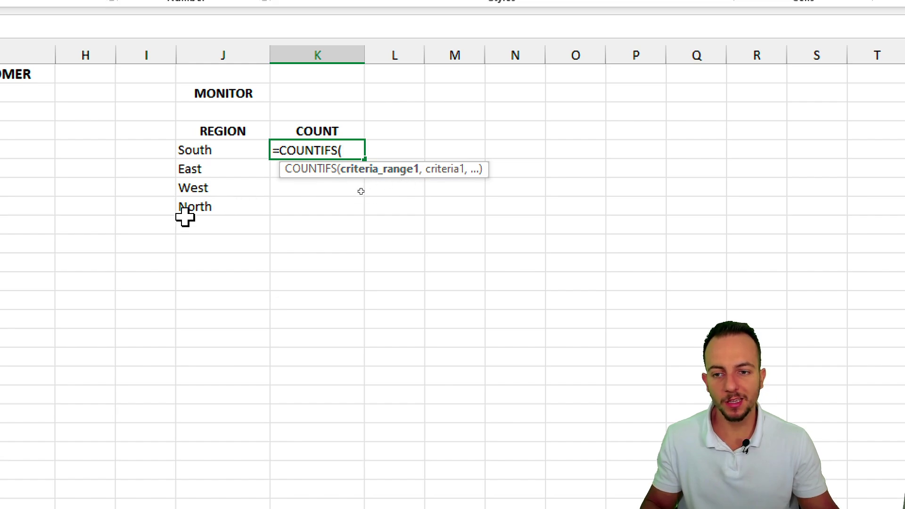
left_click_drag(175, 109, 262, 239)
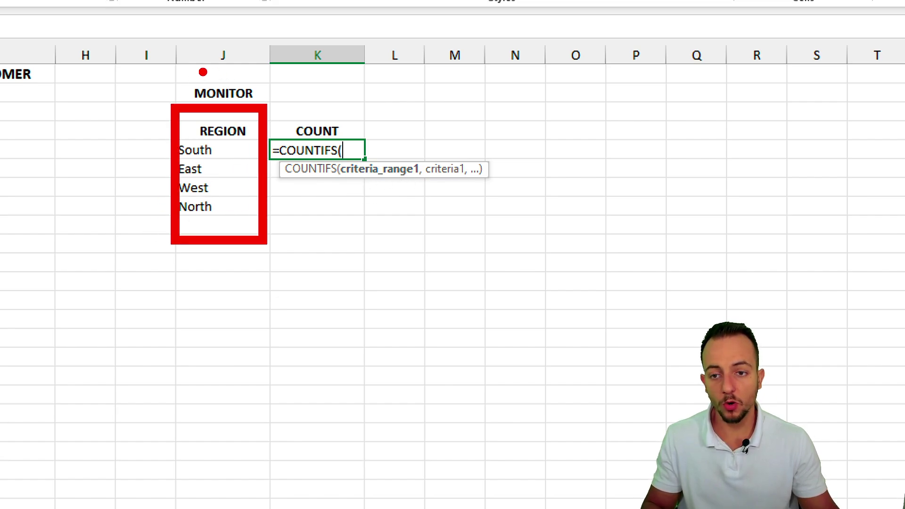
left_click_drag(170, 71, 285, 113)
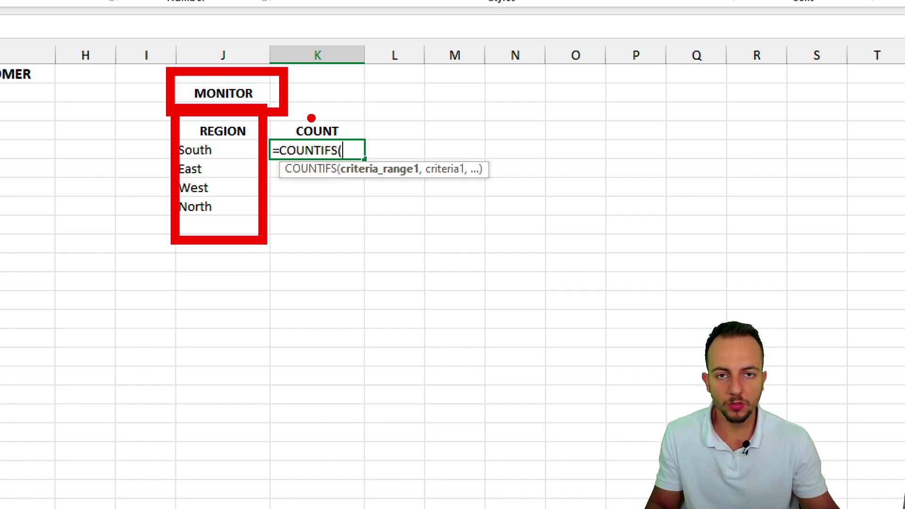
key("Escape")
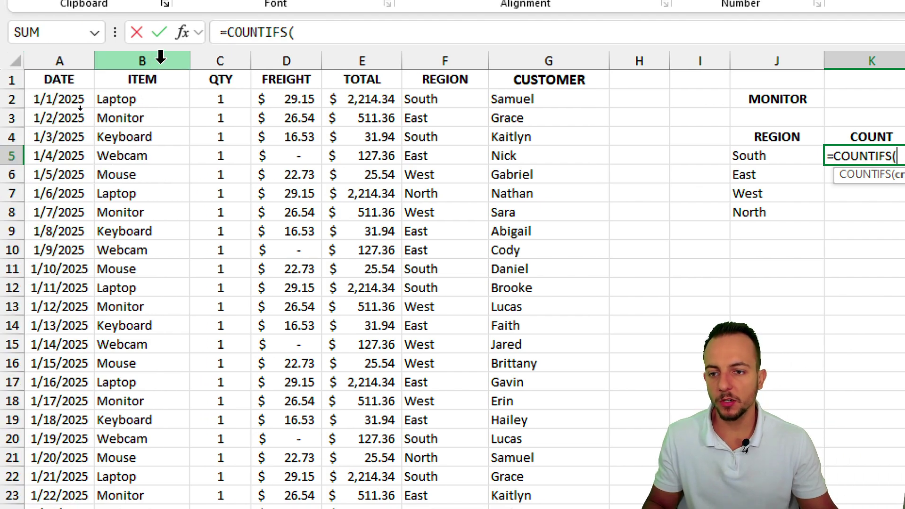
left_click(161, 57)
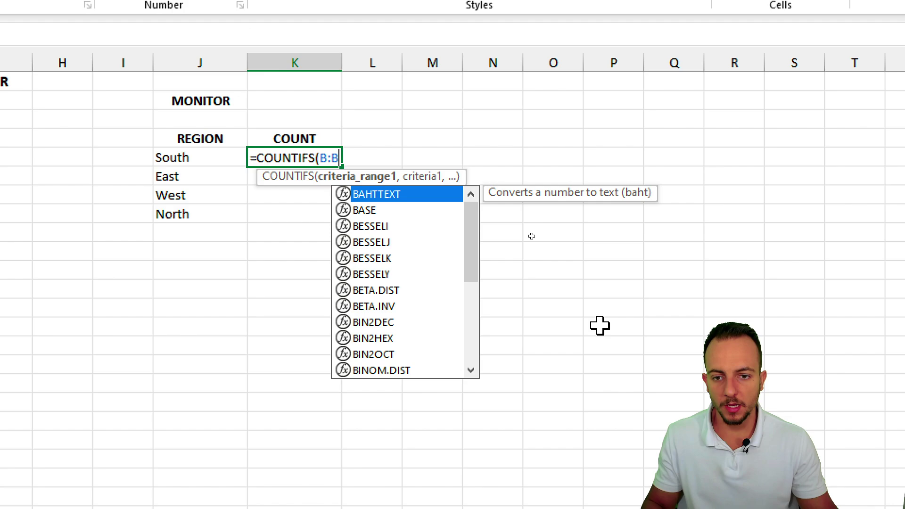
type(",")
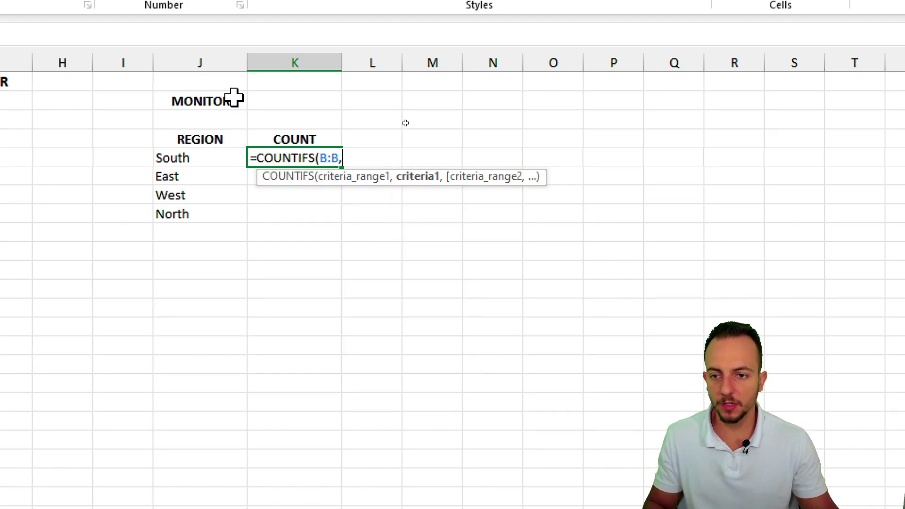
Set the MONITOR cell $J$2 as the first criterion, giving =COUNTIFS(B:B,$J$2
left_click(208, 101)
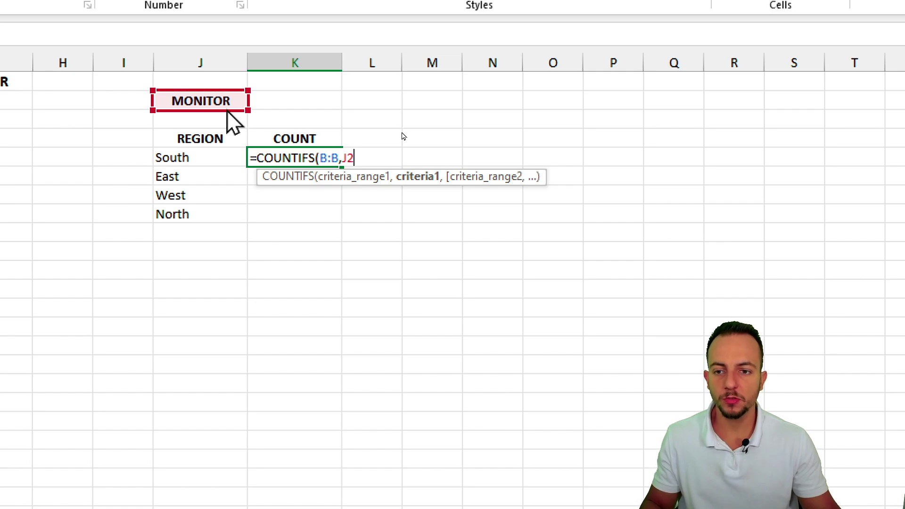
left_click_drag(227, 112, 208, 326)
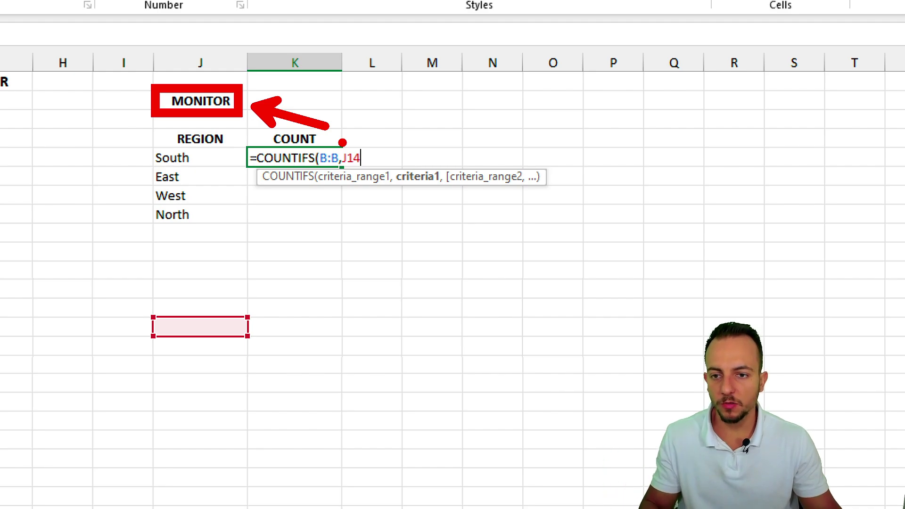
left_click_drag(207, 327, 217, 100)
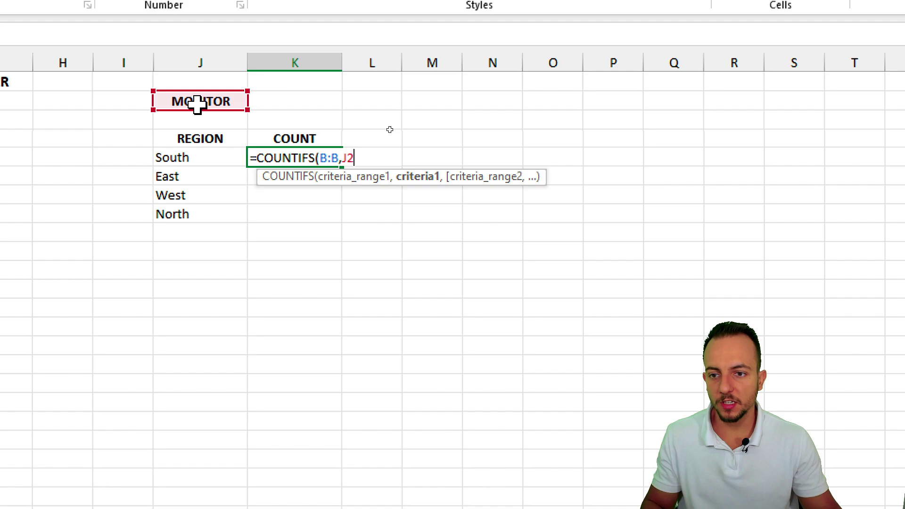
left_click_drag(283, 264, 283, 344)
left_click_drag(280, 256, 319, 259)
left_click_drag(291, 287, 331, 288)
left_click_drag(361, 283, 401, 287)
Make J2 absolute and add F:F,J5 as the region criteria, giving South a count of 6
left_click_drag(380, 241, 361, 283)
left_click_drag(379, 269, 379, 338)
key("Escape")
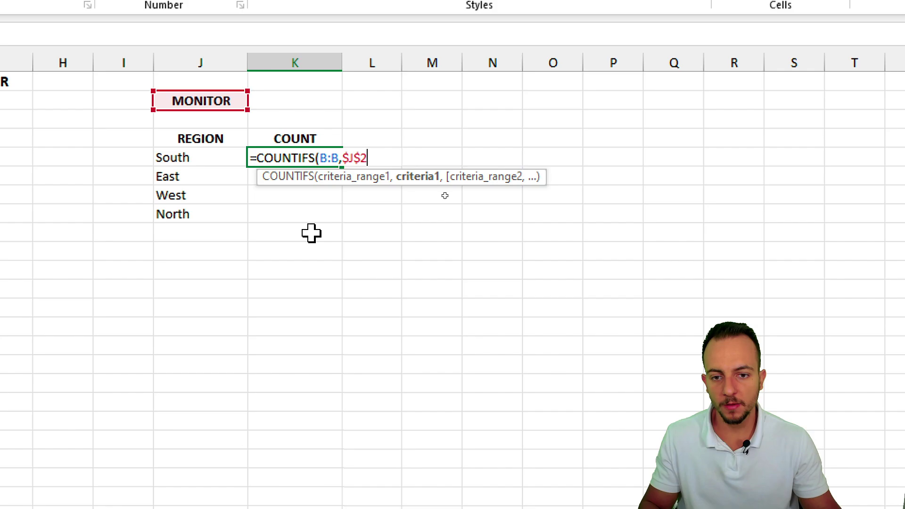
type(",")
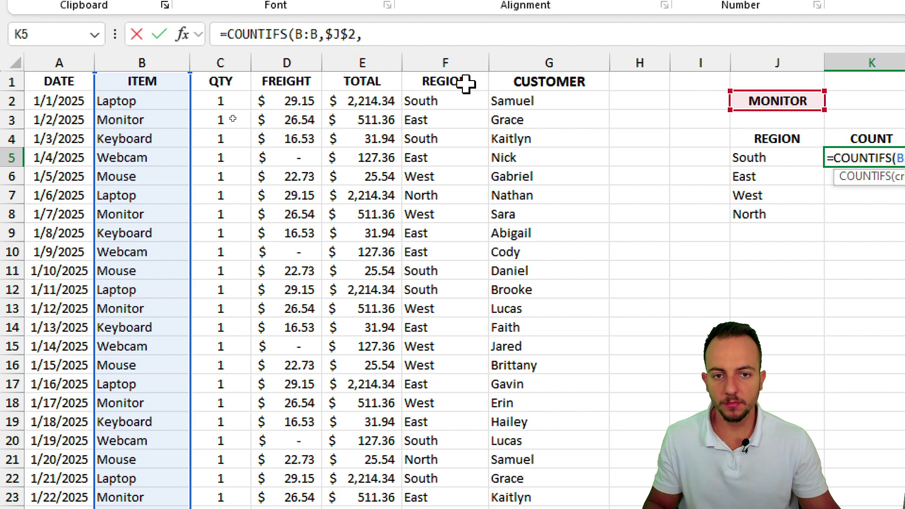
left_click(465, 63)
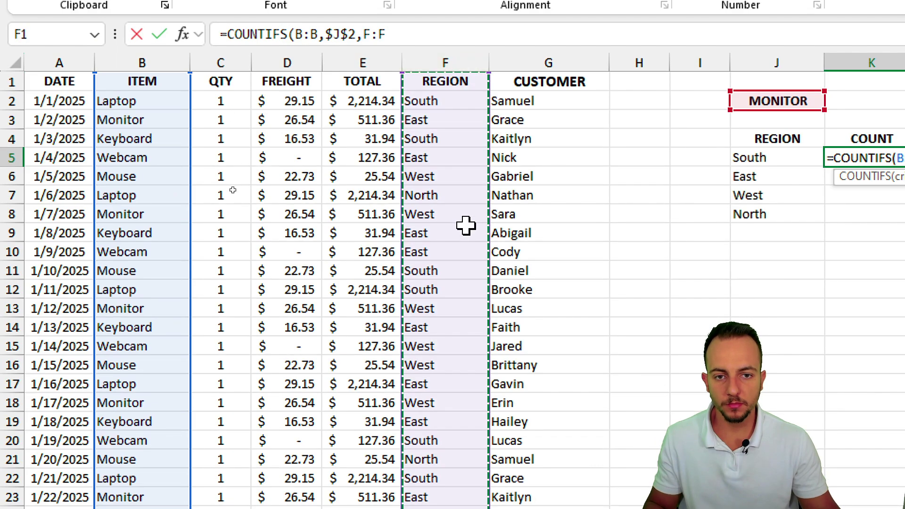
type(",")
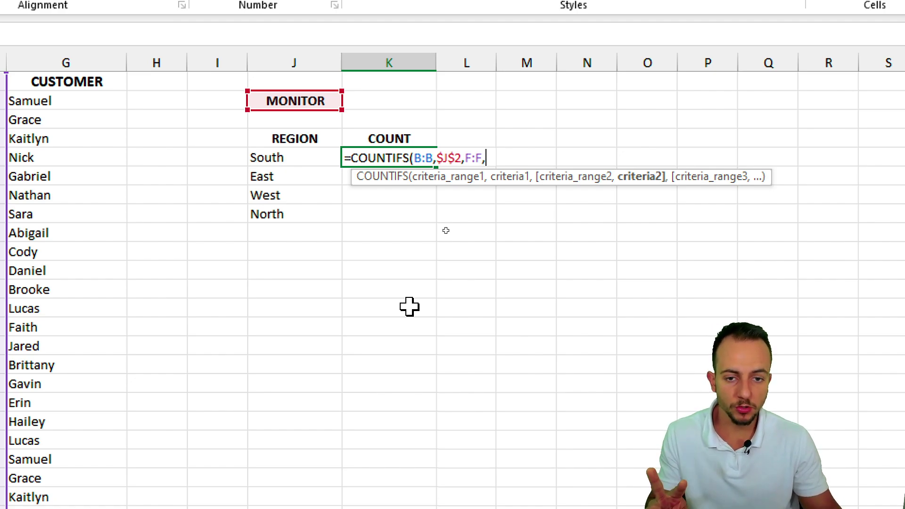
left_click(315, 160)
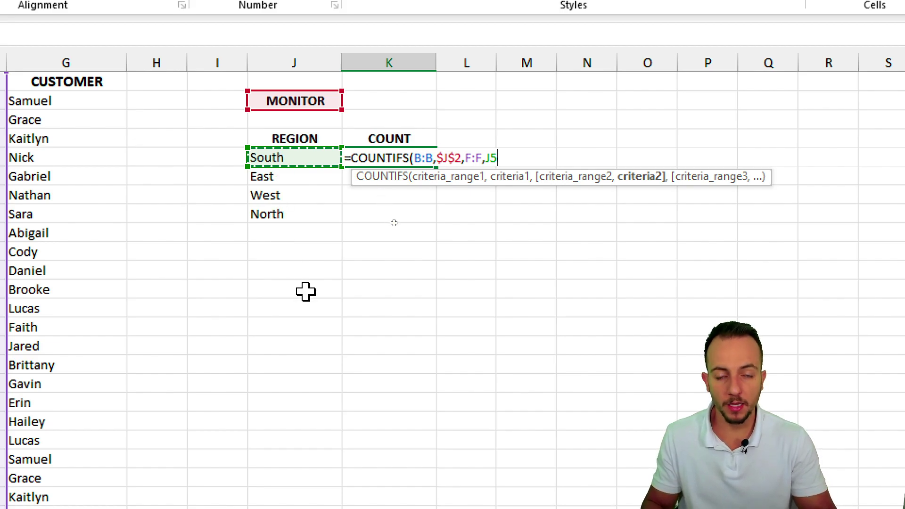
key("Return")
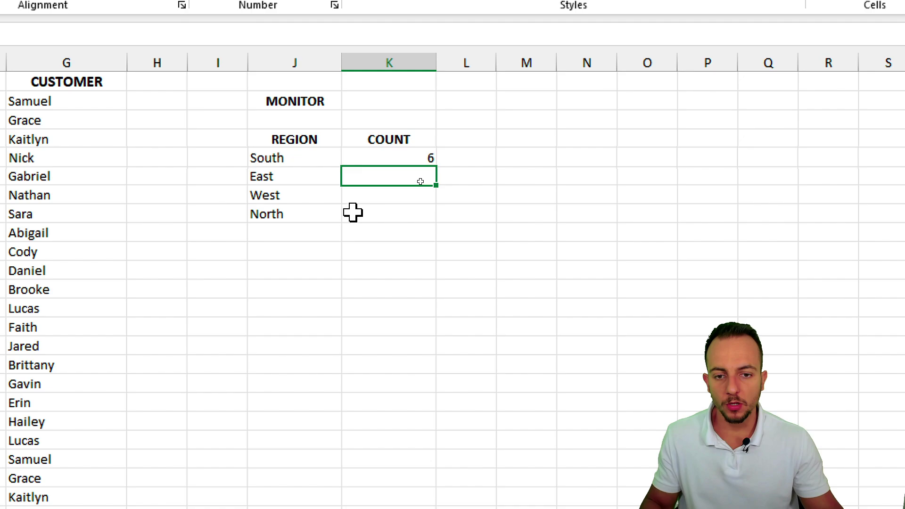
Re-edit the end of the K5 COUNTIFS formula and commit it again
double_click(404, 158)
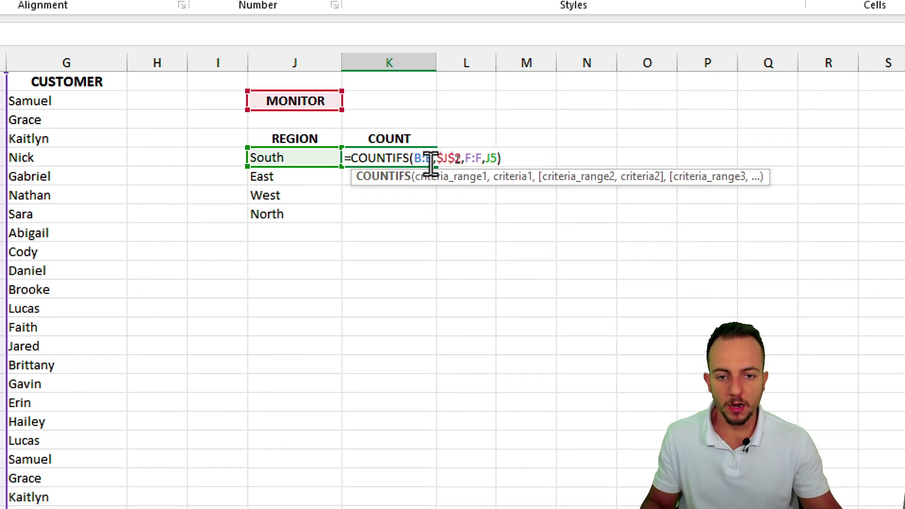
left_click(506, 160)
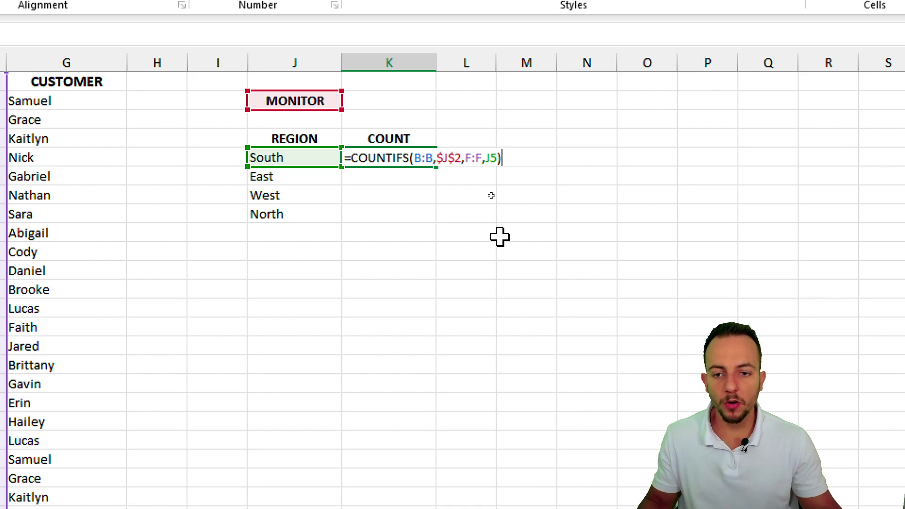
key("BackSpace")
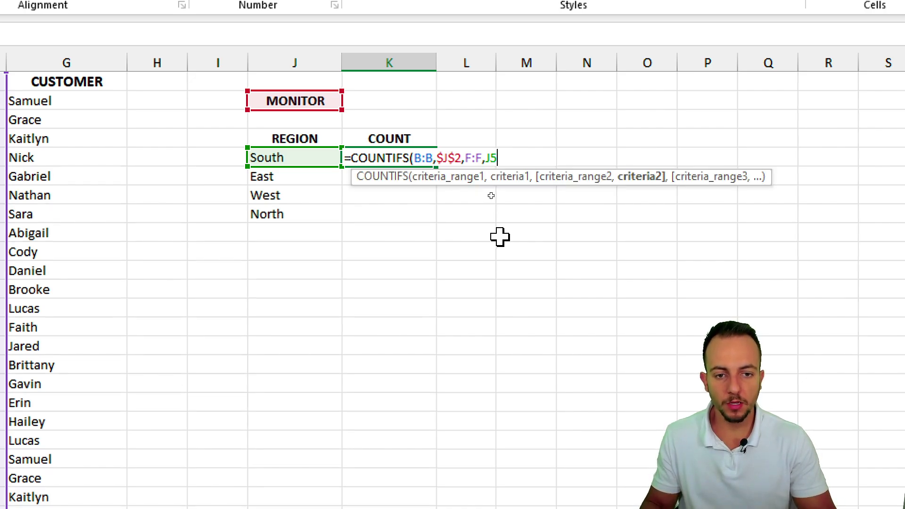
type(",")
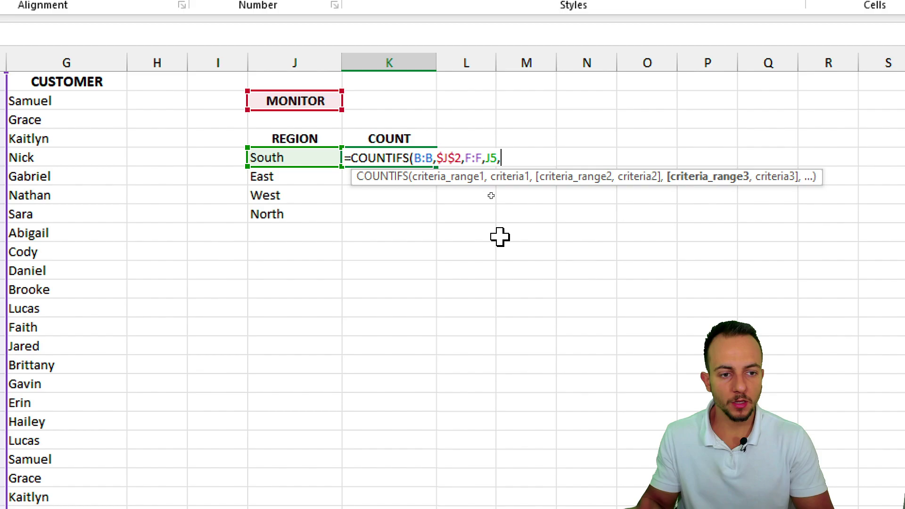
type(",,")
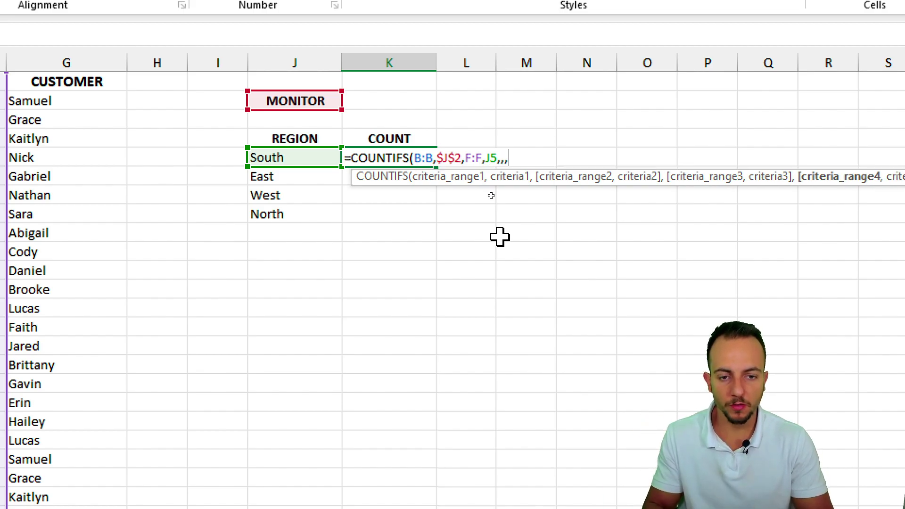
key("ctrl+Return")
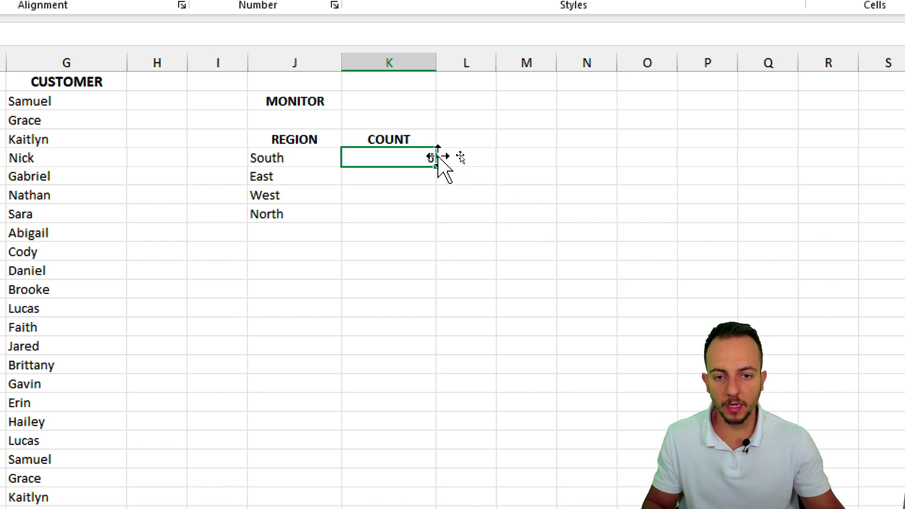
Fill K5's COUNTIFS formula down to K8 so East shows 12, West 8 and North 2
left_click_drag(440, 167, 419, 225)
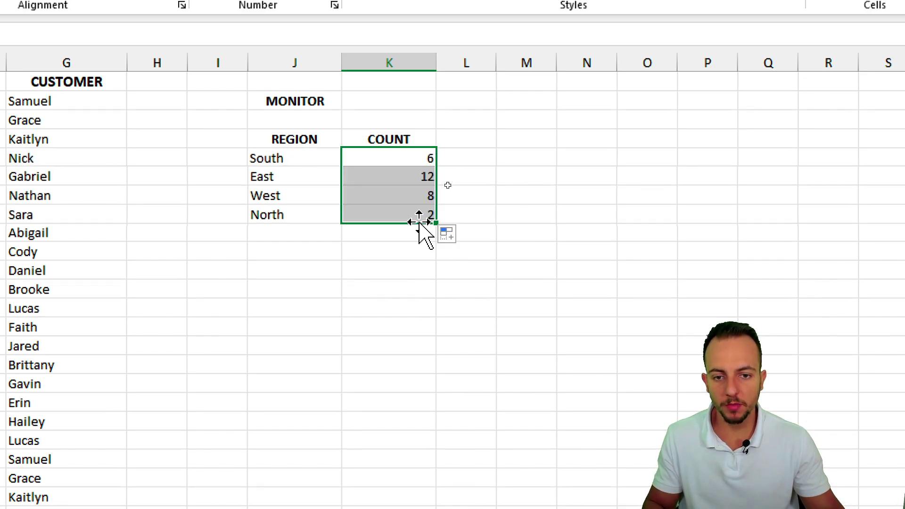
left_click(301, 163)
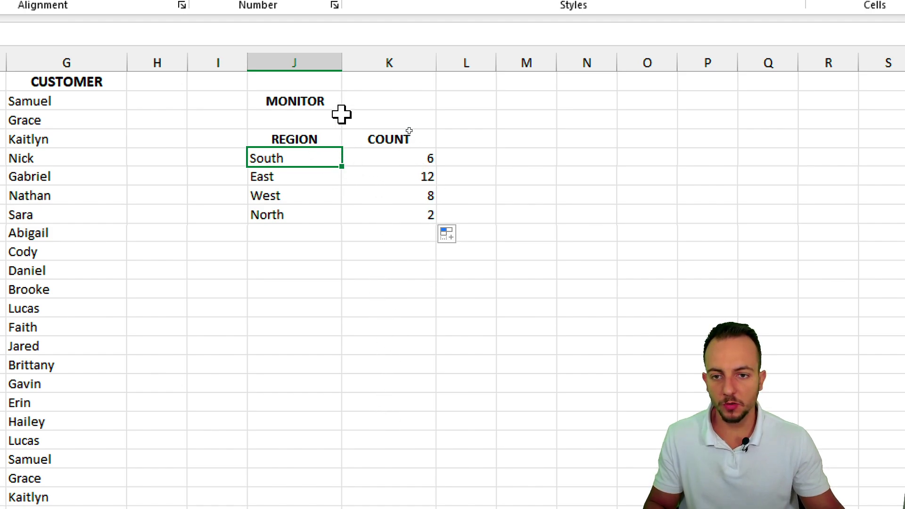
left_click(325, 96)
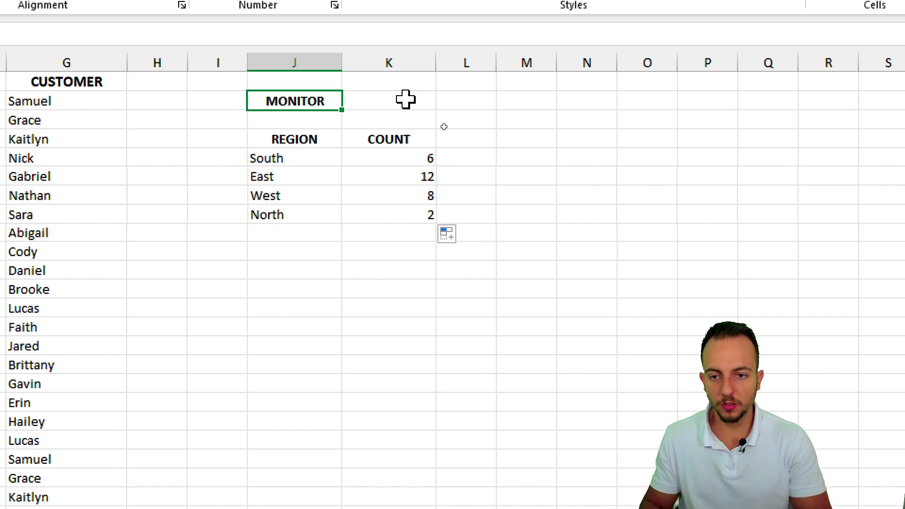
Replace MONITOR with LAPTOP in J2 and review the recalculated counts 7, 11, 4 and 6
type("LAPTOP")
key("Return")
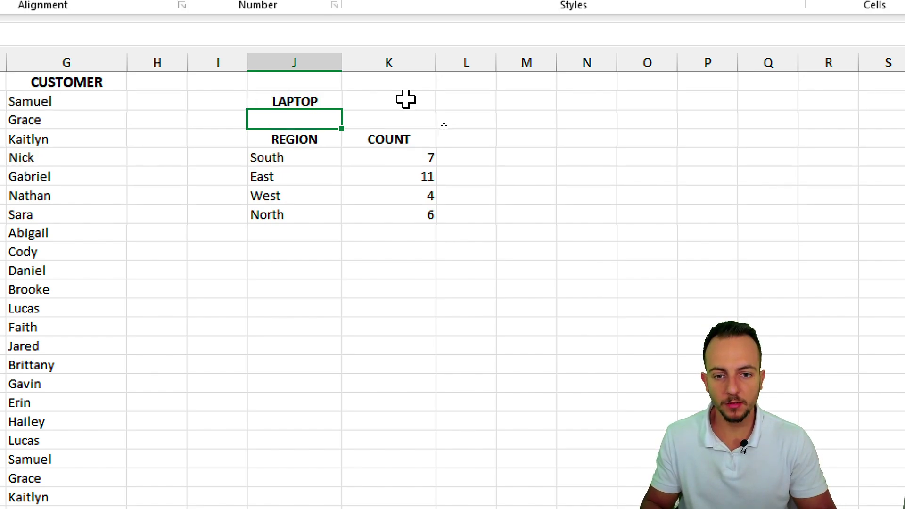
left_click_drag(406, 137, 392, 220)
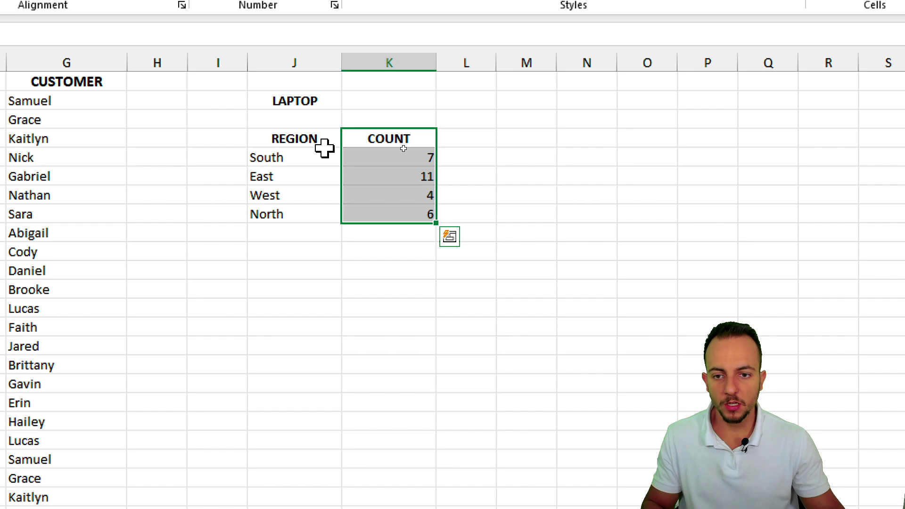
left_click(323, 144)
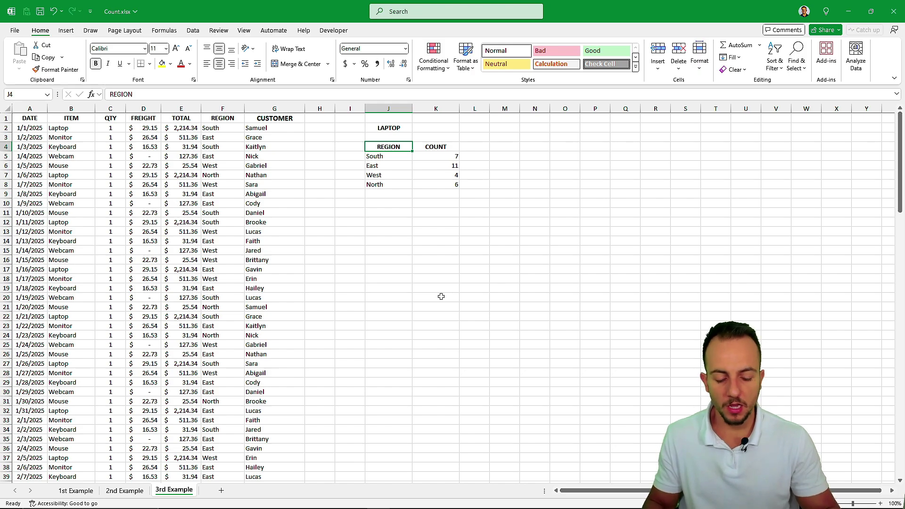
Switch back to the 1st Example sheet with Ctrl+Page Up
key("ctrl+Page_Up")
key("ctrl+Page_Up")
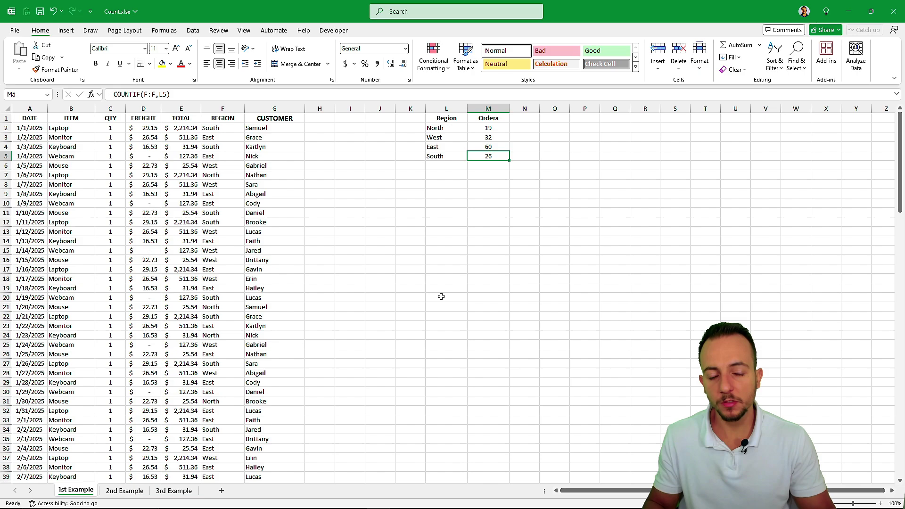